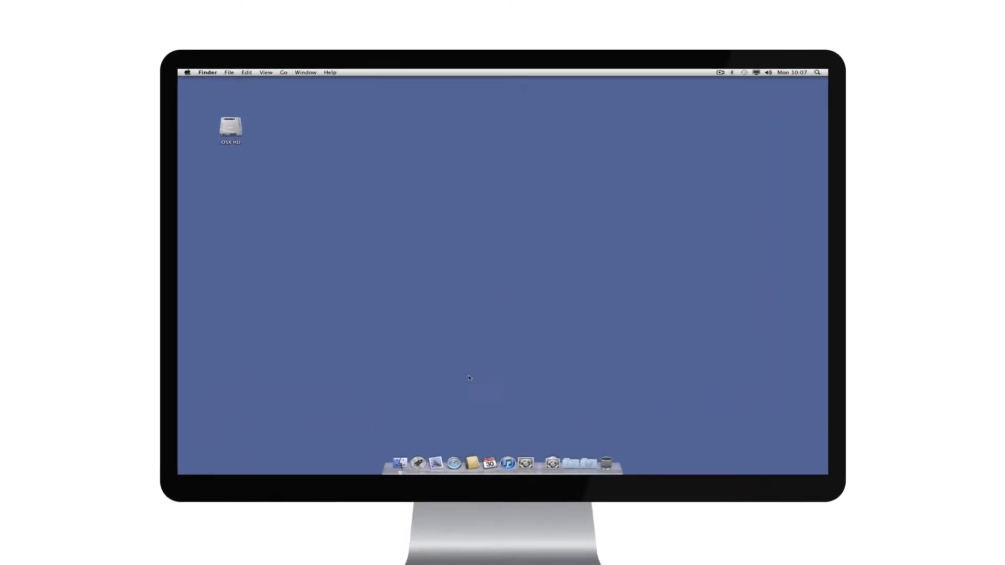
Browse the Launchpad app grid, close it, and remove Launchpad from the Dock
left_click(428, 439)
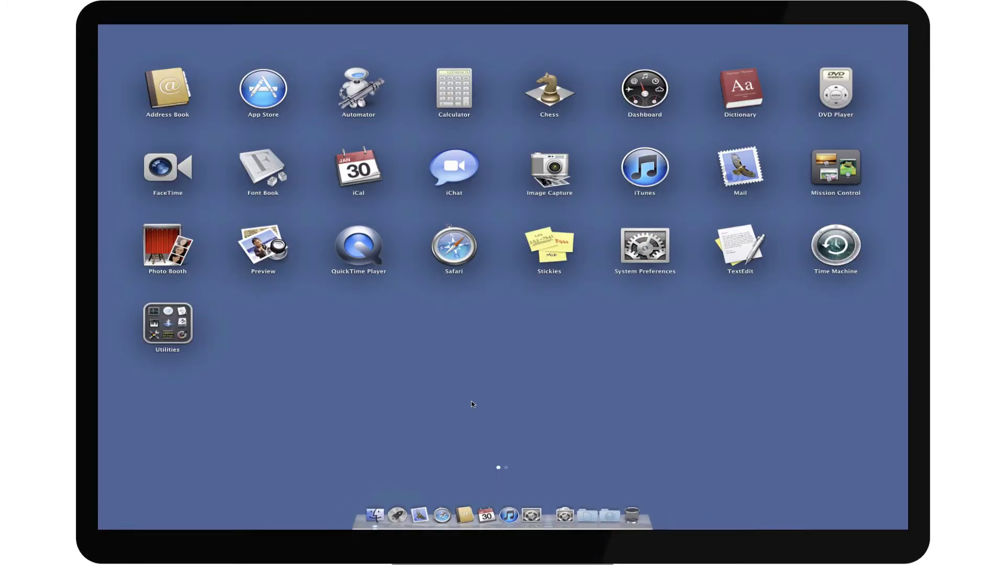
scroll(515, 397, "right", 5)
scroll(539, 392, "left", 5)
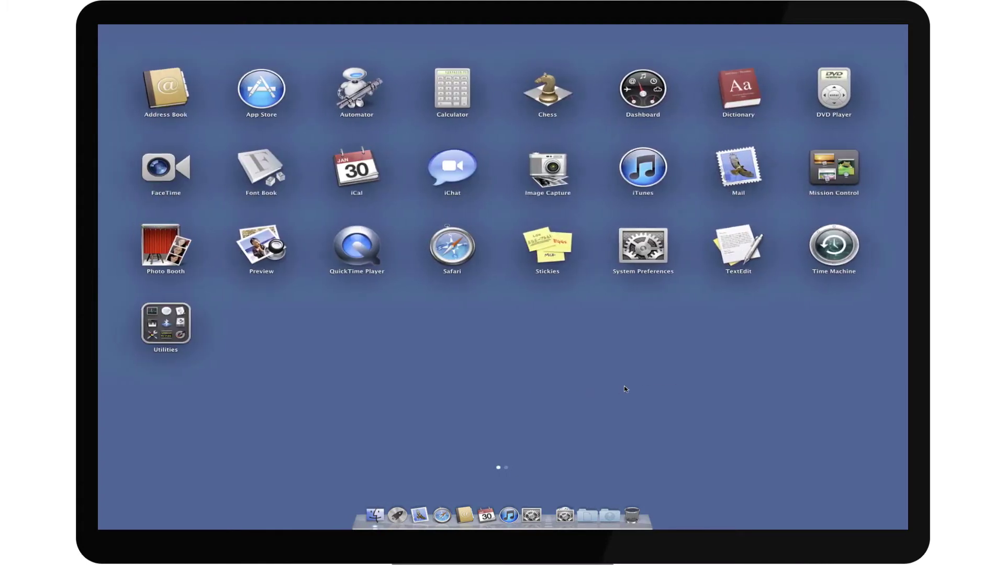
scroll(411, 404, "right", 5)
scroll(549, 395, "left", 5)
scroll(549, 395, "right", 3)
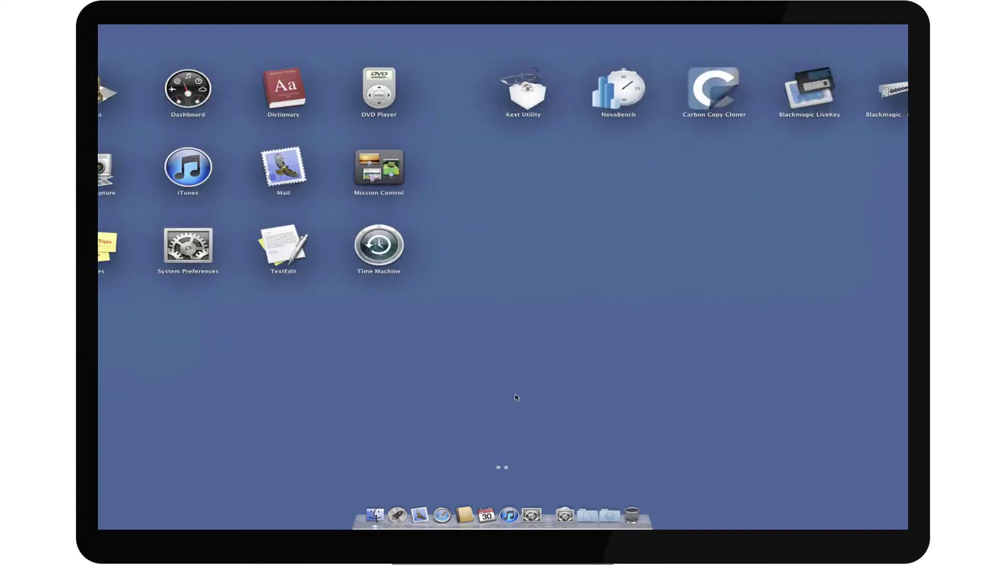
scroll(516, 400, "left", 3)
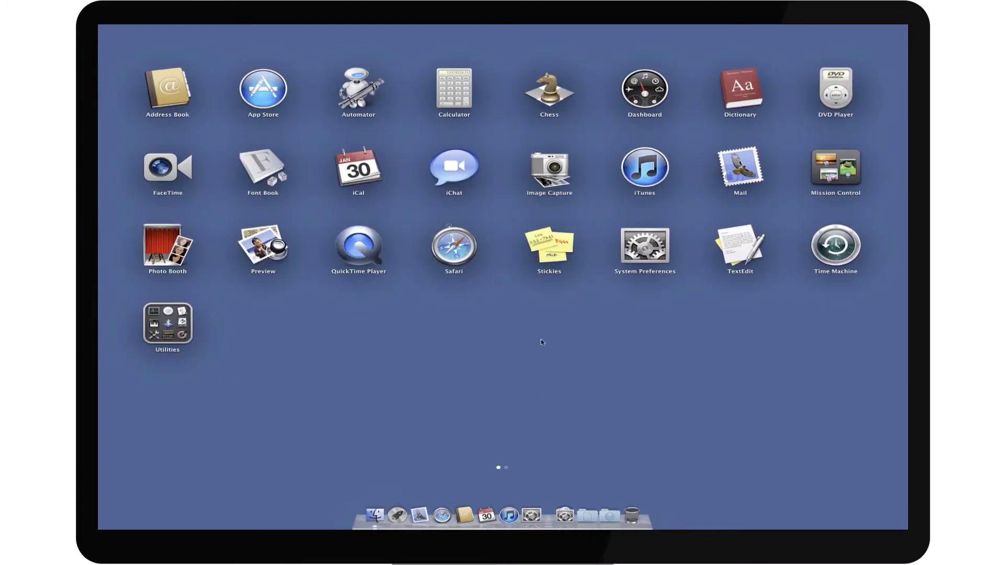
left_click(501, 370)
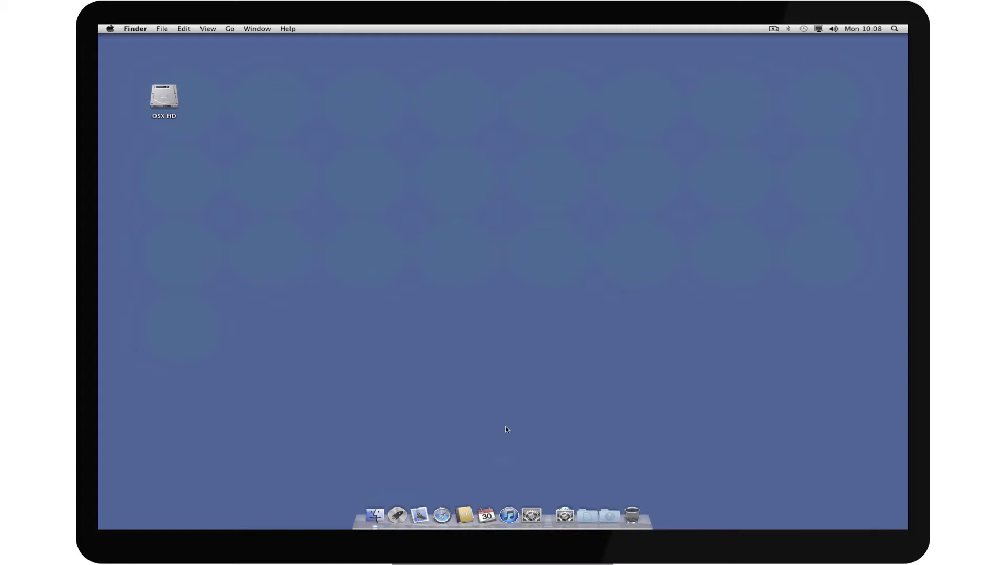
left_click_drag(392, 511, 407, 436)
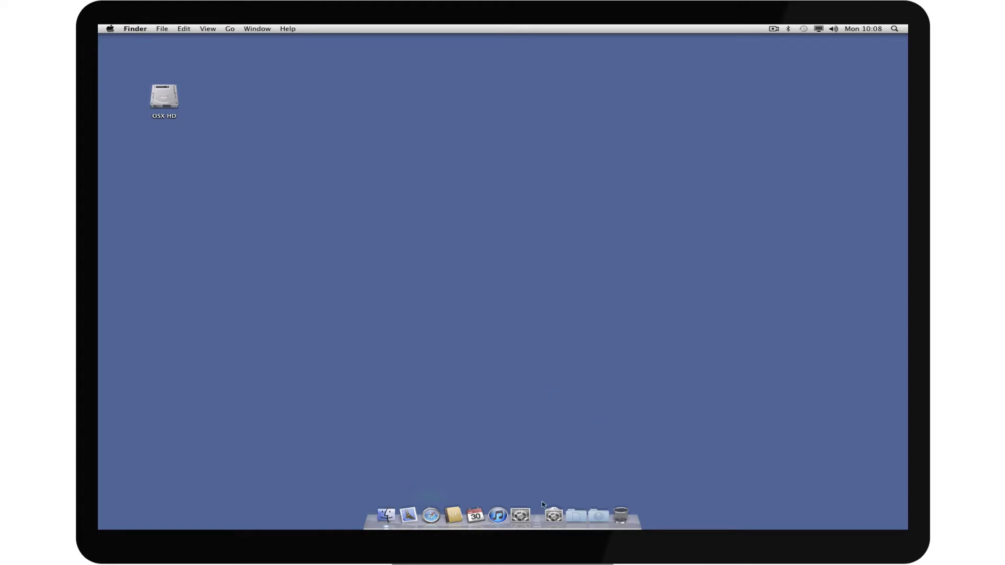
Open the home folder, create a 'Start Menu' desktop folder, and move the window right
left_click(386, 515)
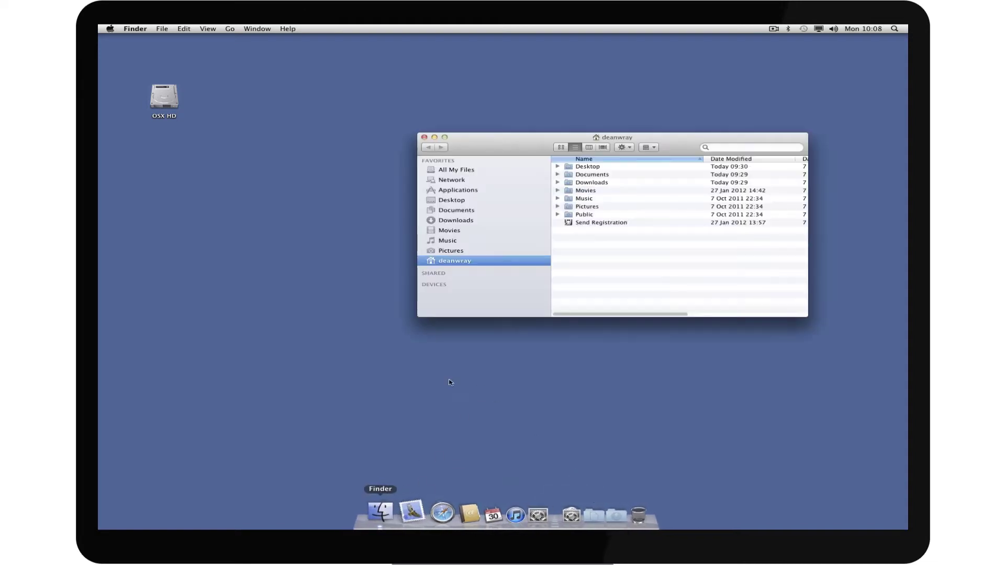
left_click(307, 240)
right_click(318, 170)
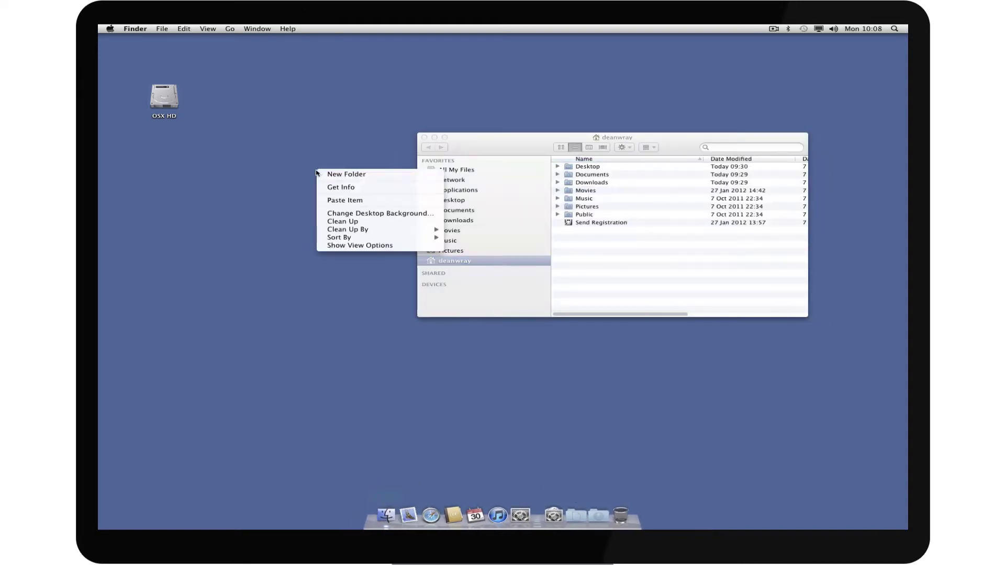
left_click(352, 175)
type("Sta")
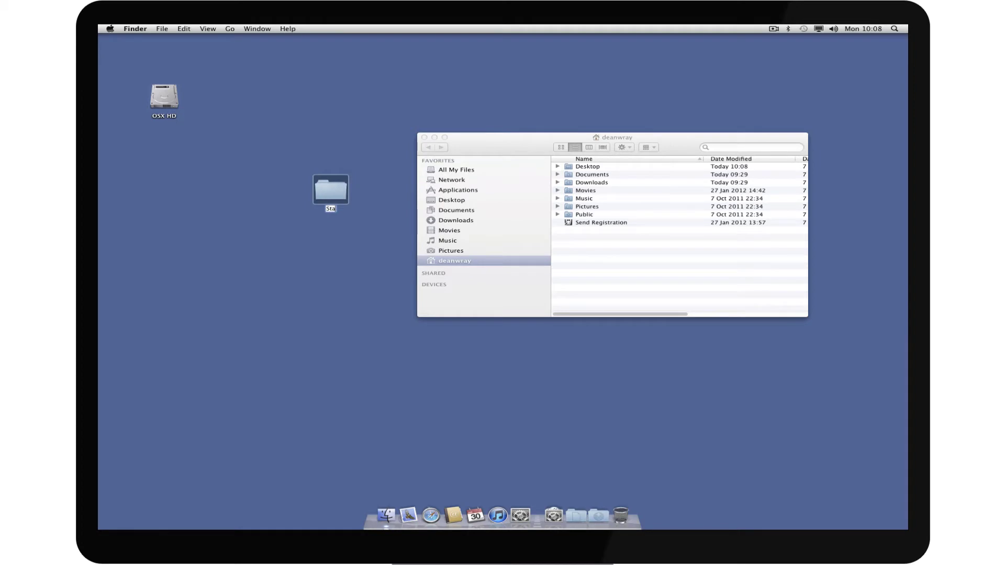
type("rt Menu")
key("Return")
left_click(383, 240)
left_click_drag(505, 152, 563, 144)
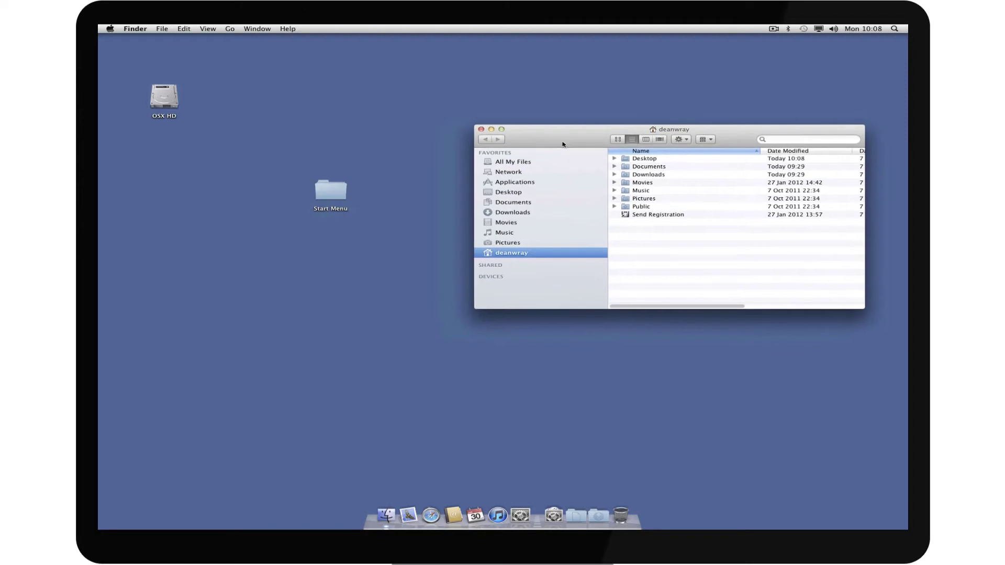
Open Start Menu in its own window on the left, beside the Applications folder
left_click(514, 184)
double_click(331, 191)
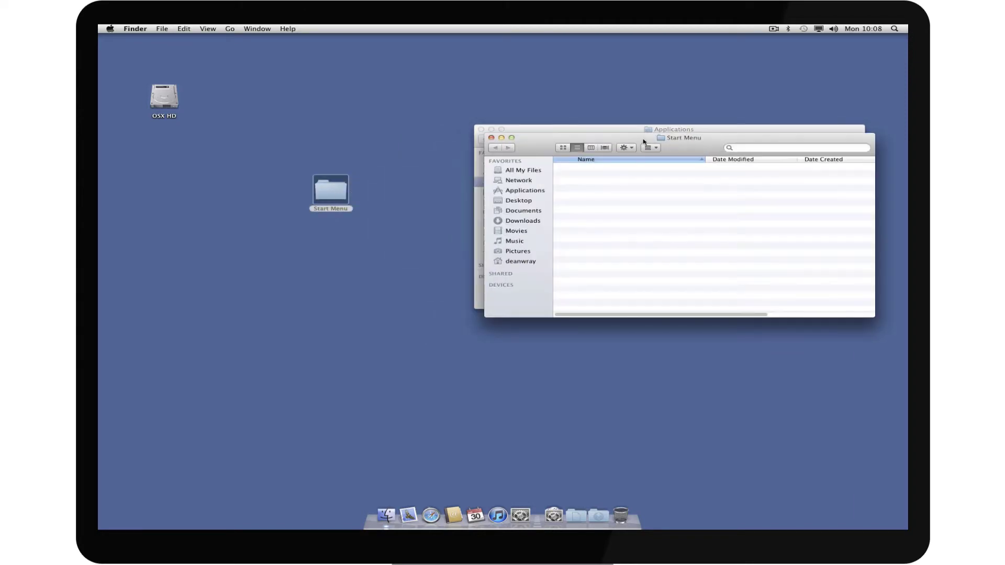
left_click_drag(643, 142, 274, 138)
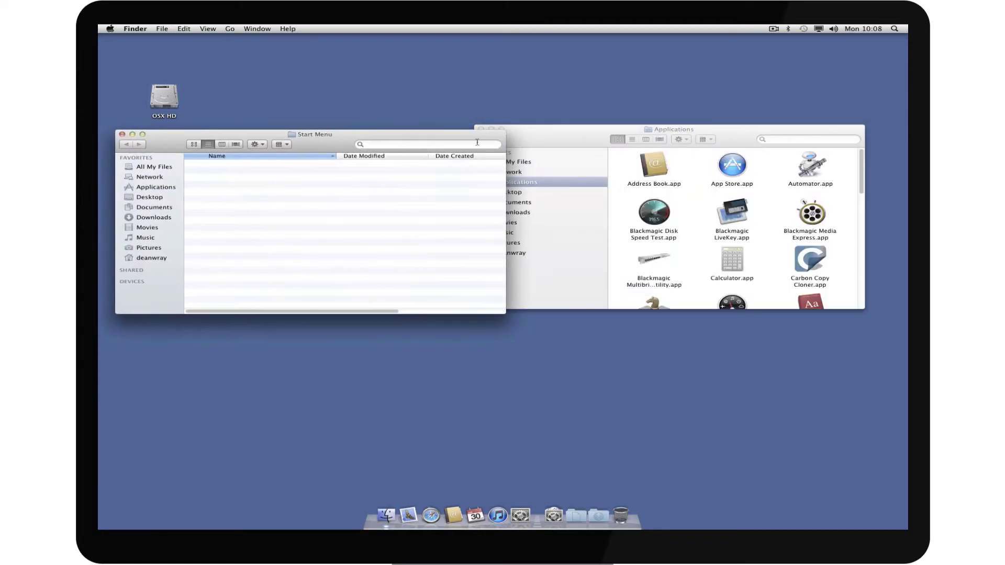
left_click_drag(504, 313, 457, 398)
Create 'Internet' and 'Utilities' subfolders inside Start Menu
right_click(294, 250)
left_click(378, 256)
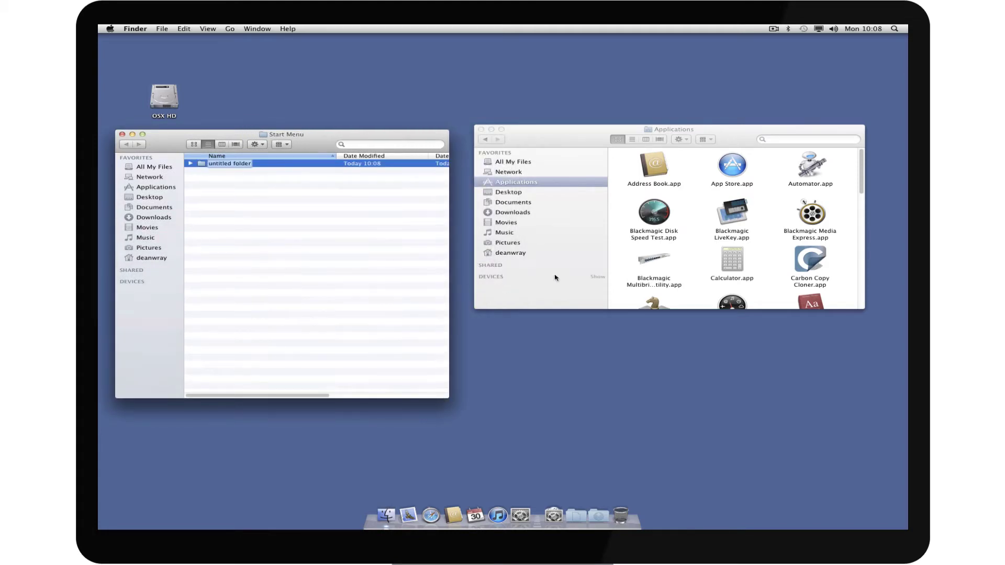
type("Internet")
key("Return")
left_click(279, 231)
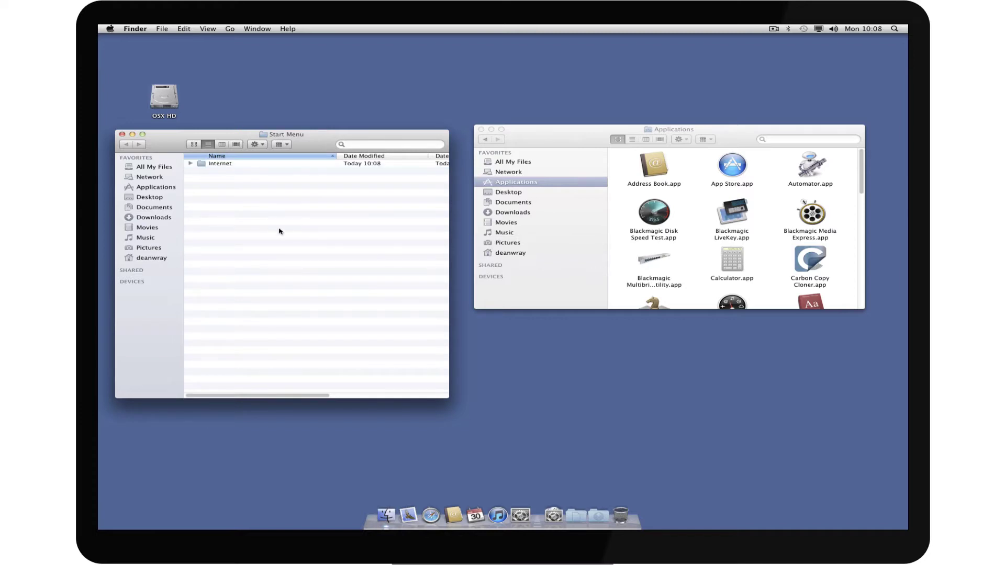
right_click(267, 225)
left_click(296, 227)
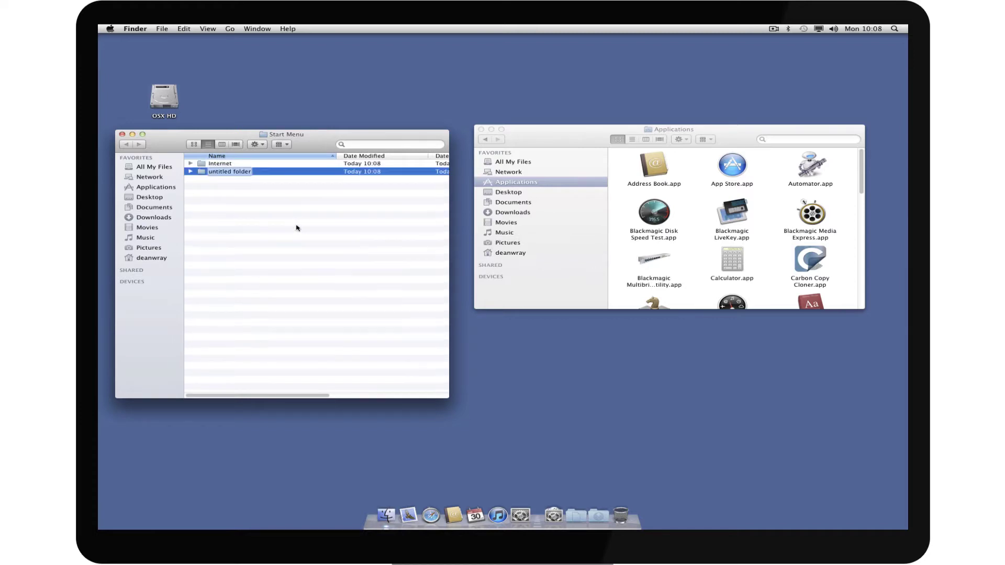
type("Utiliti")
type("es")
key("Return")
Add a third subfolder named 'Media Players' to Start Menu
right_click(235, 219)
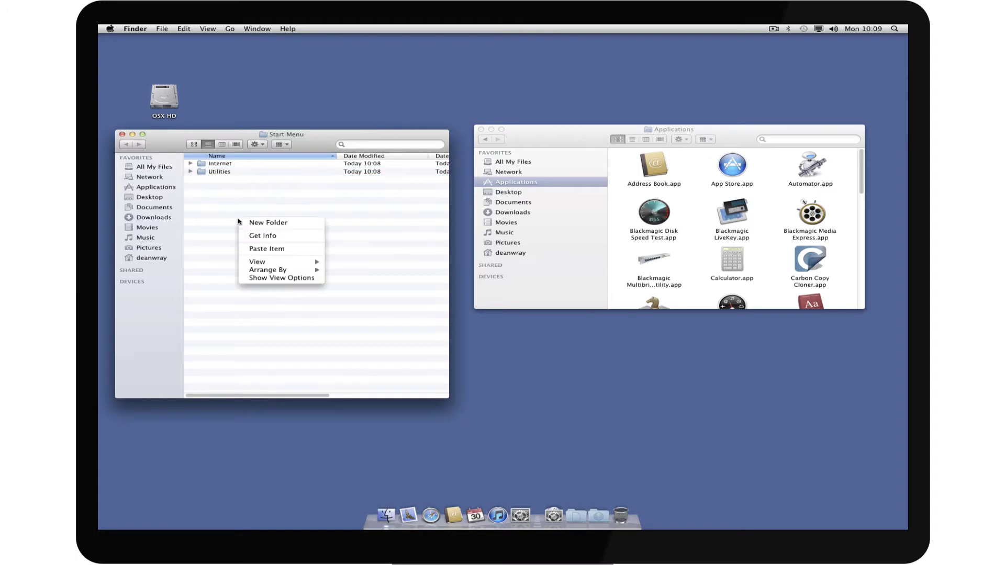
left_click(261, 223)
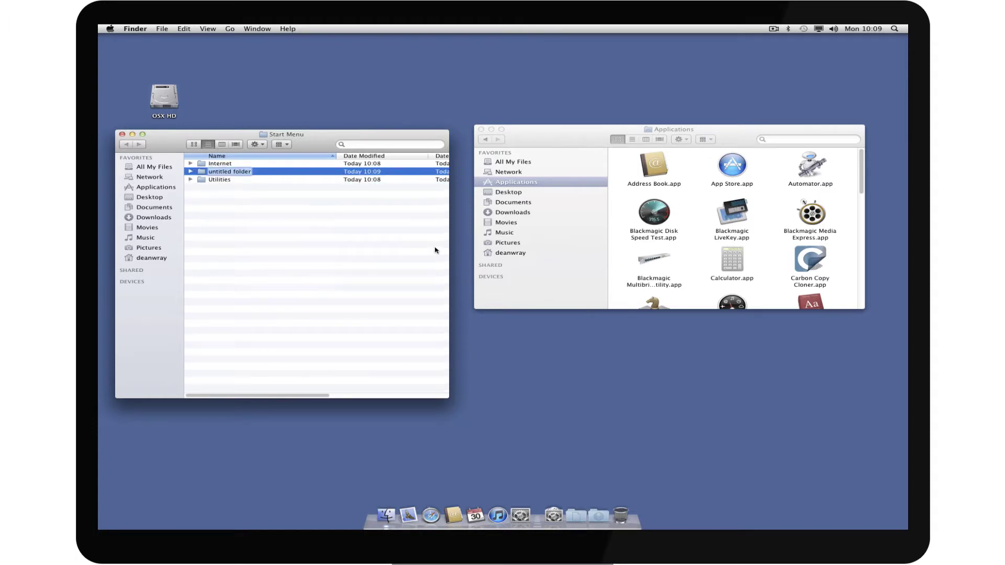
type("Media PLa")
key("BackSpace")
key("BackSpace")
key("BackSpace")
key("BackSpace")
type("layer")
key("Return")
Bring the Applications window forward and enlarge it downward
left_click(296, 220)
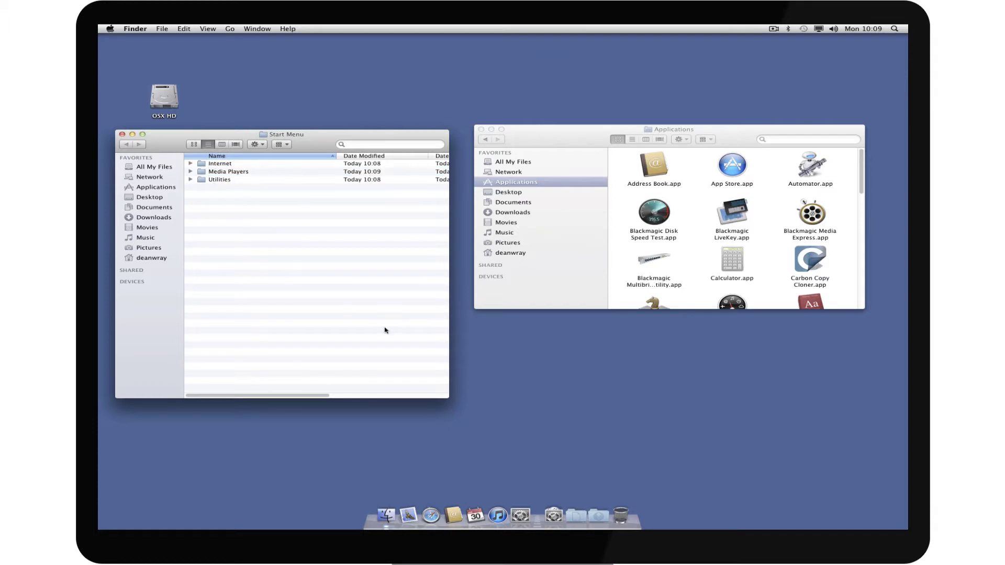
left_click(587, 132)
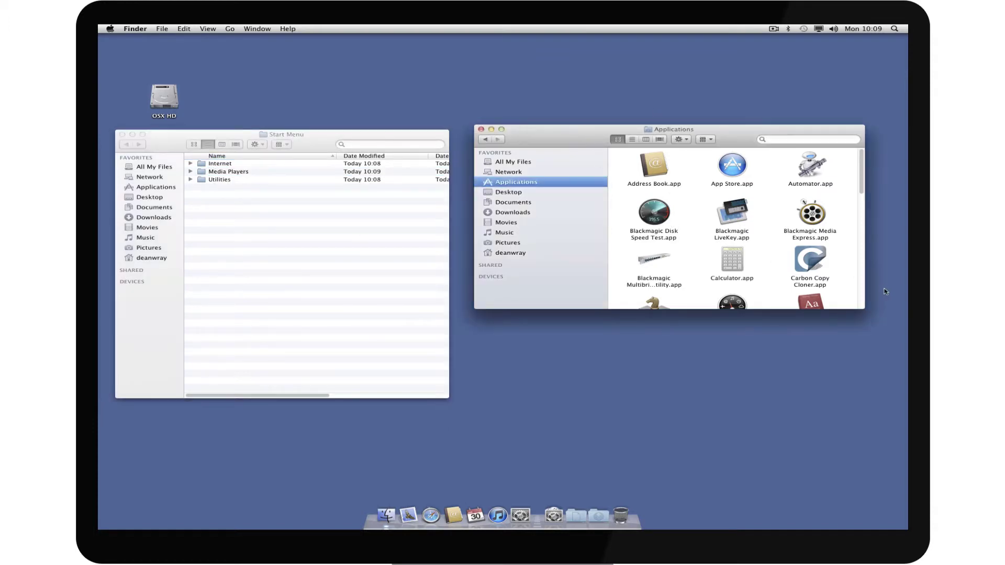
left_click_drag(863, 307, 856, 408)
left_click(654, 354)
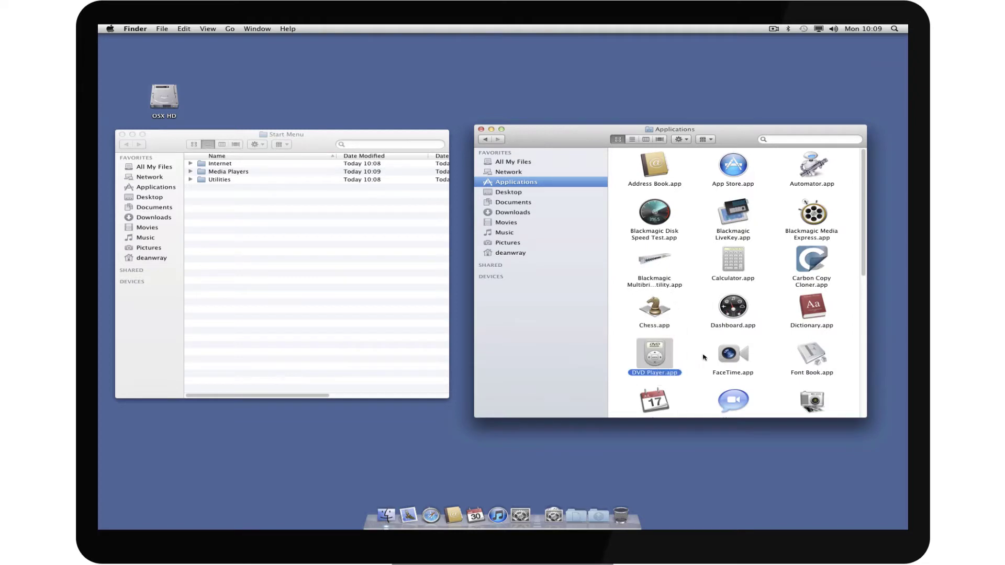
scroll(671, 276, "down", 10)
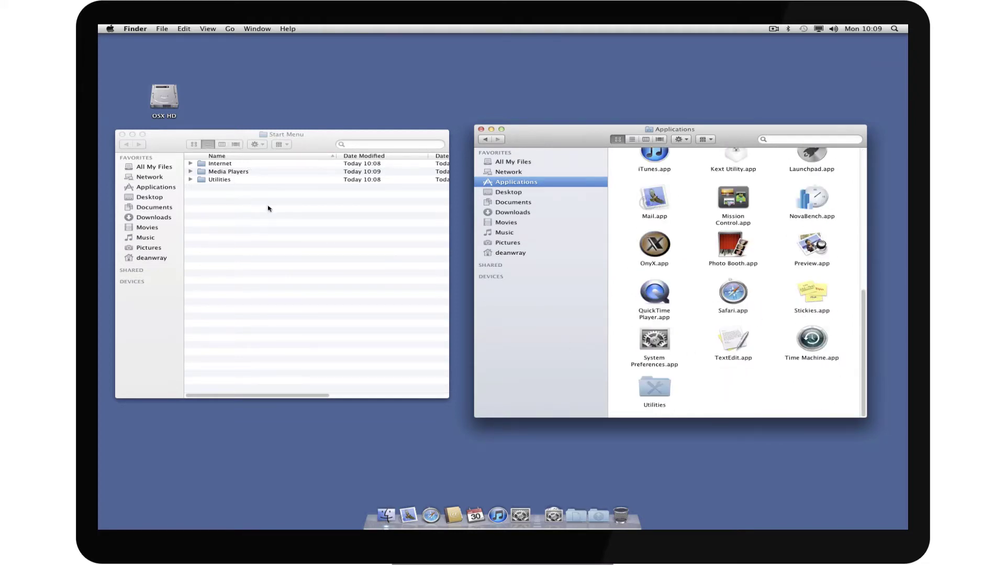
Copy every app from Applications' Utilities folder into Start Menu's Utilities subfolder
double_click(212, 180)
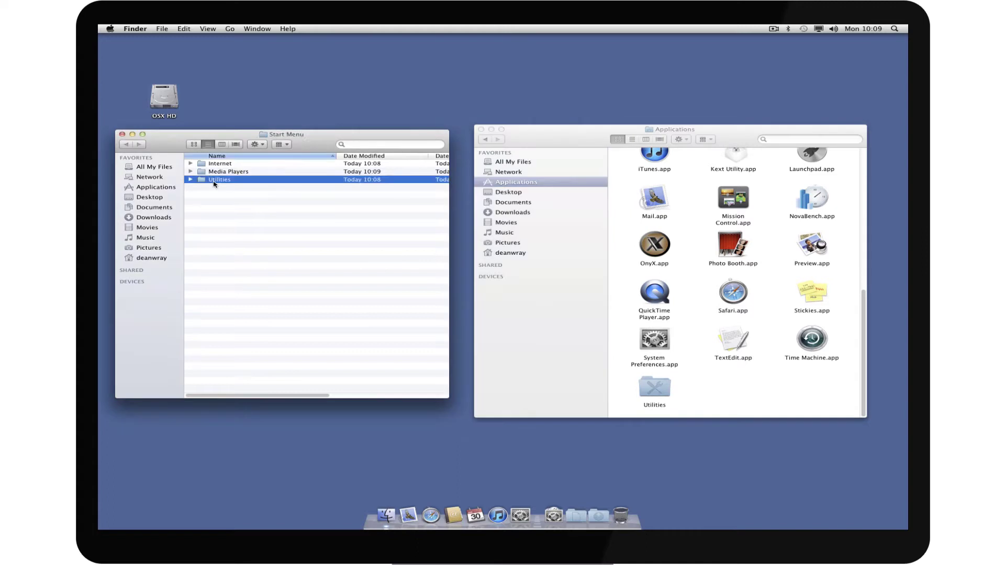
double_click(650, 397)
key("super+a")
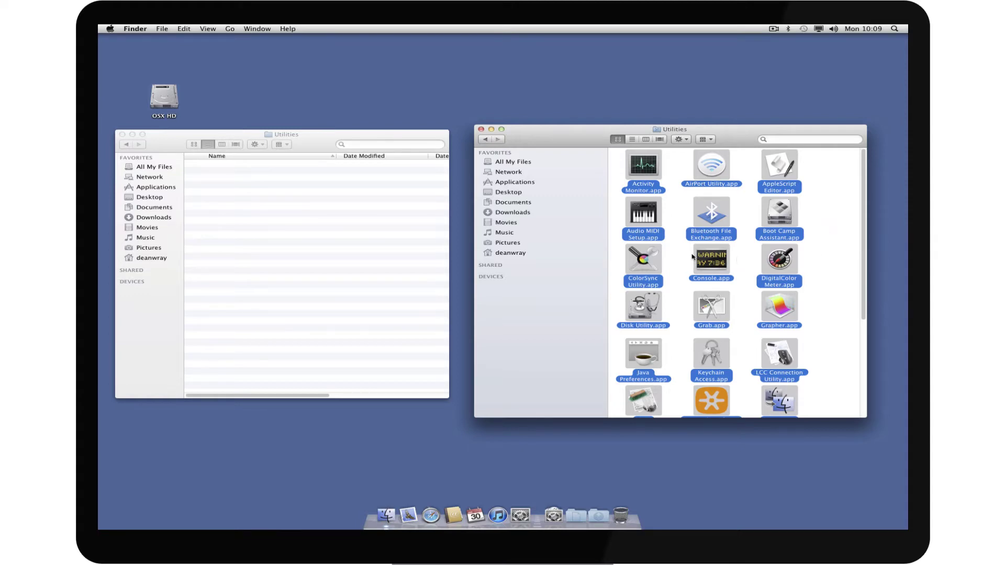
left_click_drag(649, 217, 286, 241)
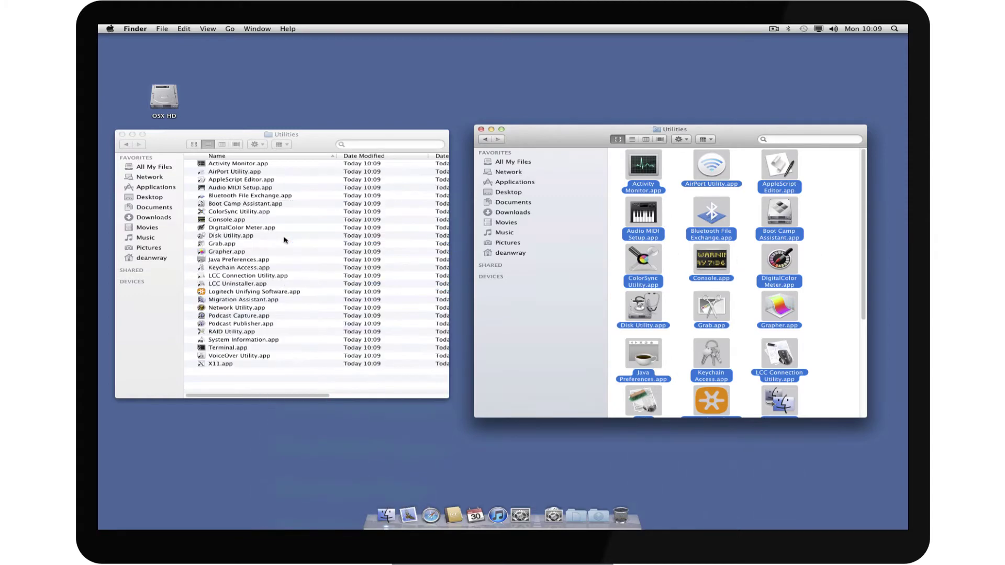
Return the windows to Start Menu and Applications, with Start Menu in front
left_click(120, 148)
left_click(122, 146)
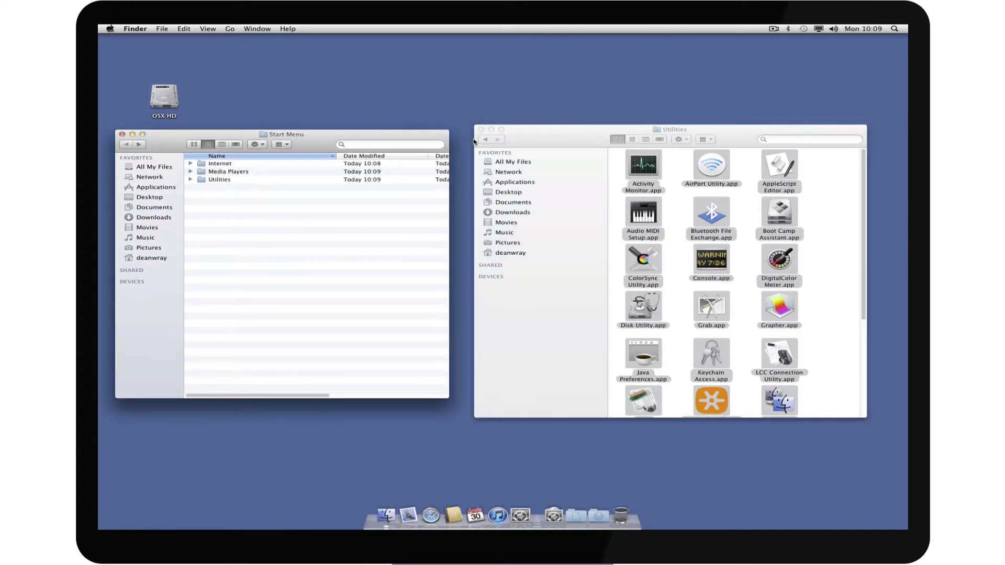
left_click(515, 182)
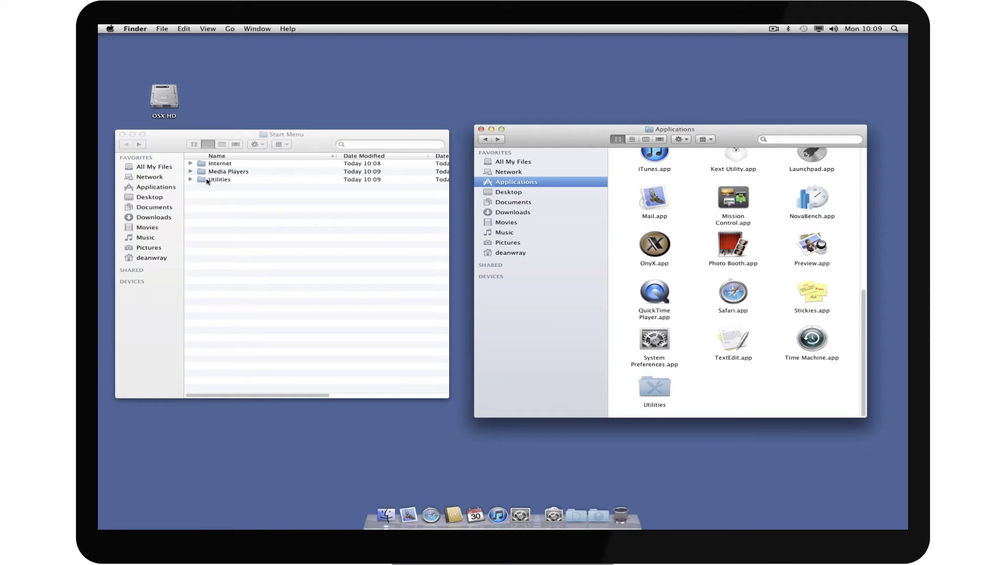
left_click(218, 189)
Open Info windows for both the Start Menu and Applications Utilities folders
left_click(216, 180)
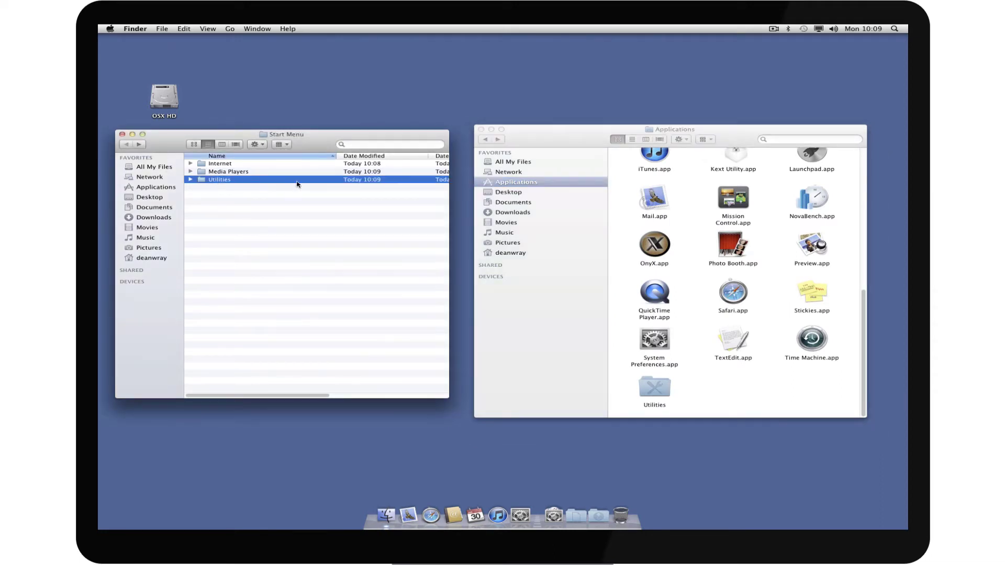
key("super+i")
left_click(649, 383)
key("super+i")
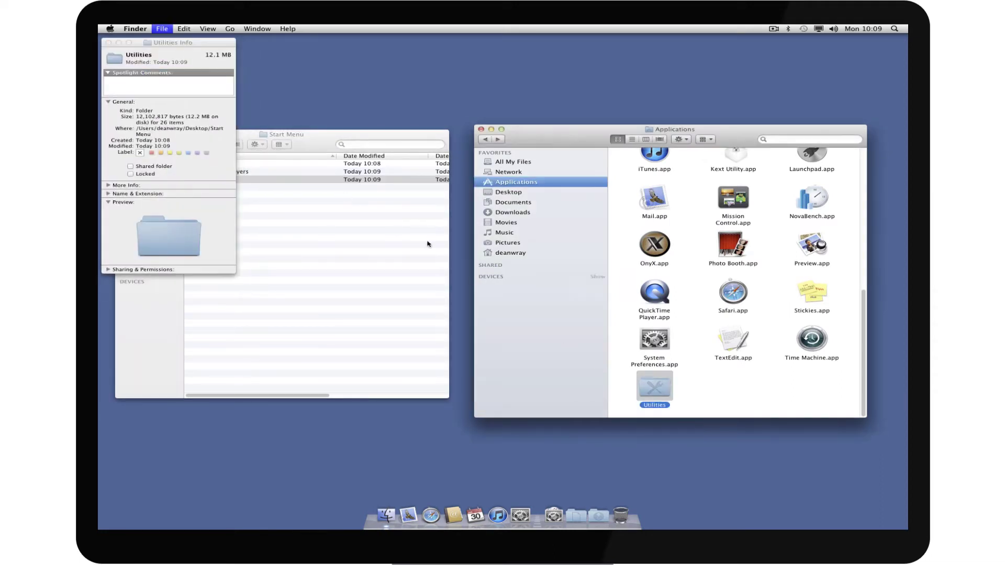
Paste the system Utilities tools icon onto Start Menu's Utilities, then close both Info windows
left_click(258, 63)
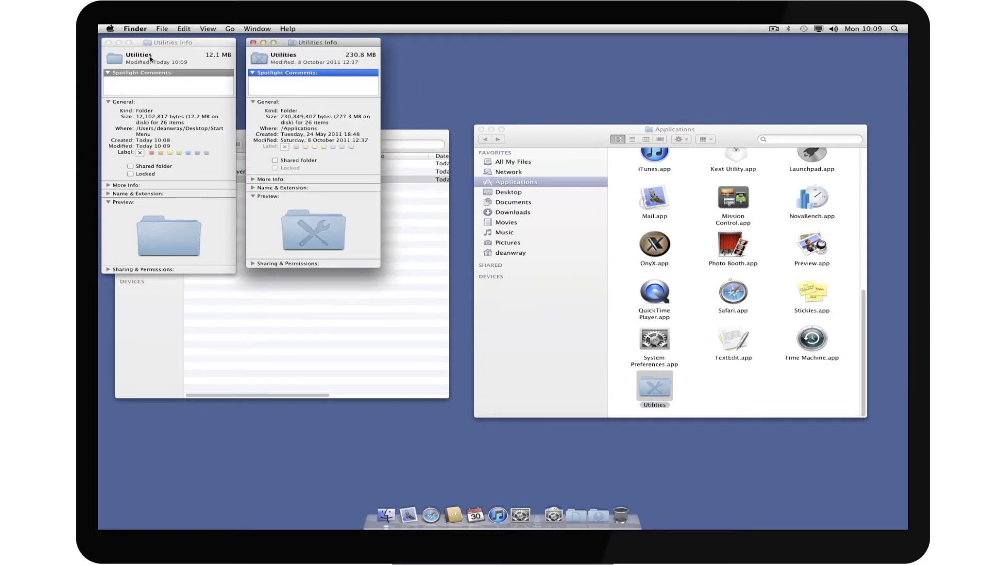
left_click(118, 61)
key("super+v")
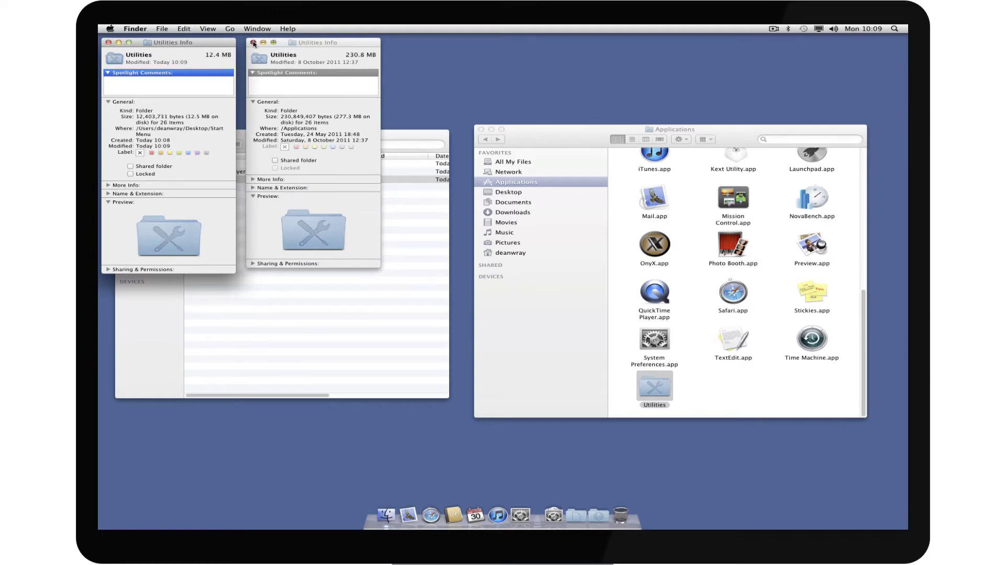
left_click(253, 42)
left_click(108, 42)
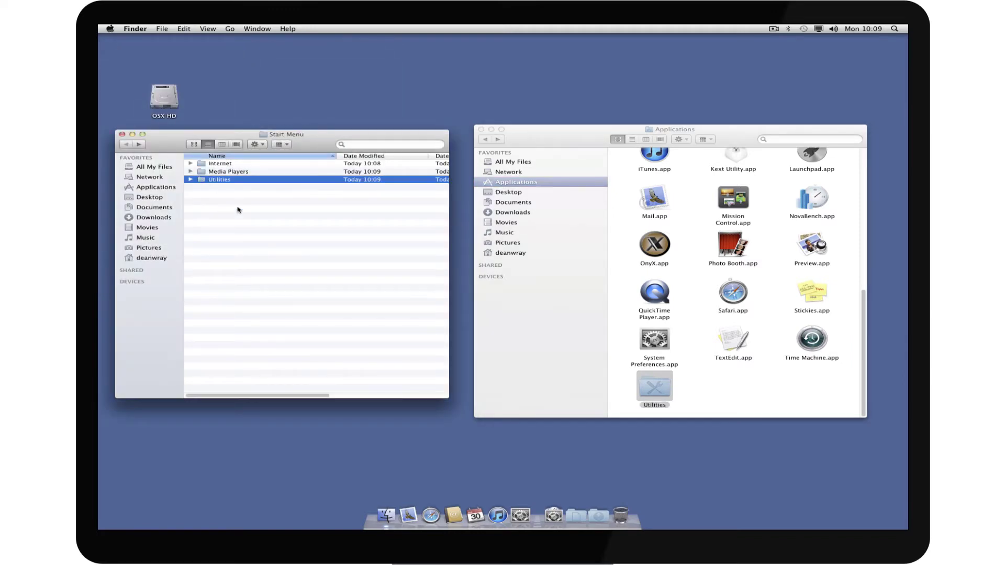
left_click(606, 245)
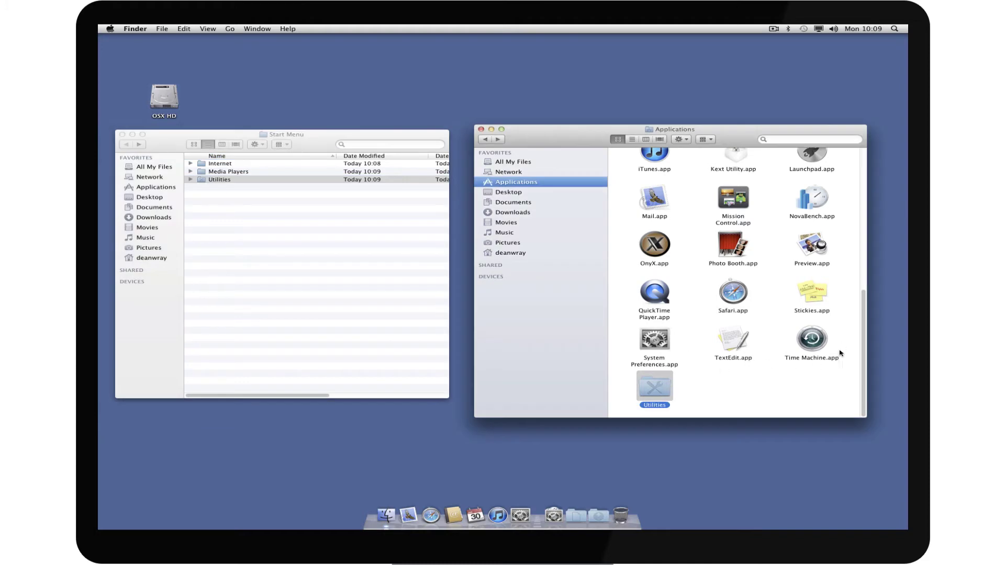
Copy all the applications from Applications into the Start Menu folder
left_click_drag(846, 344, 632, 125)
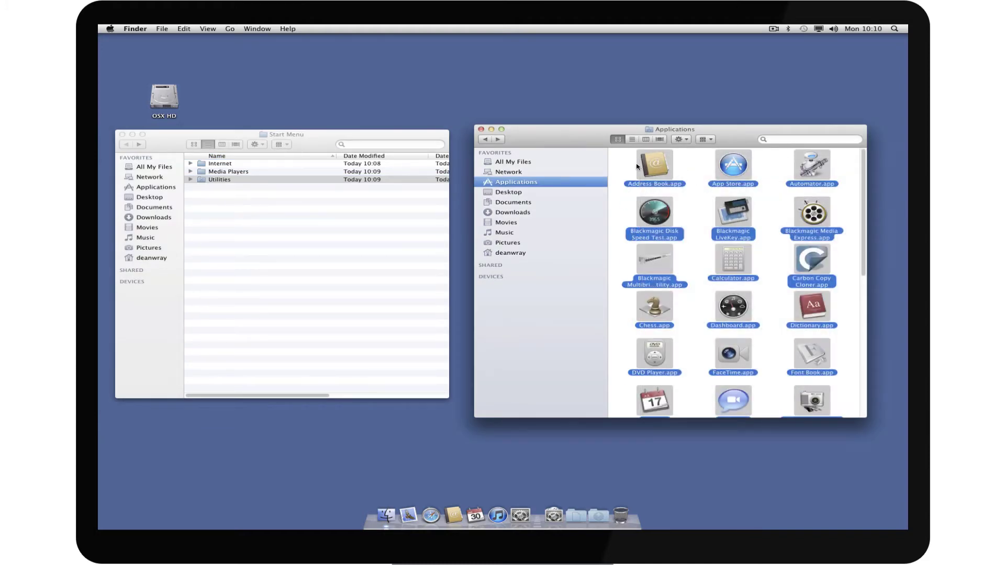
left_click_drag(652, 167, 273, 242)
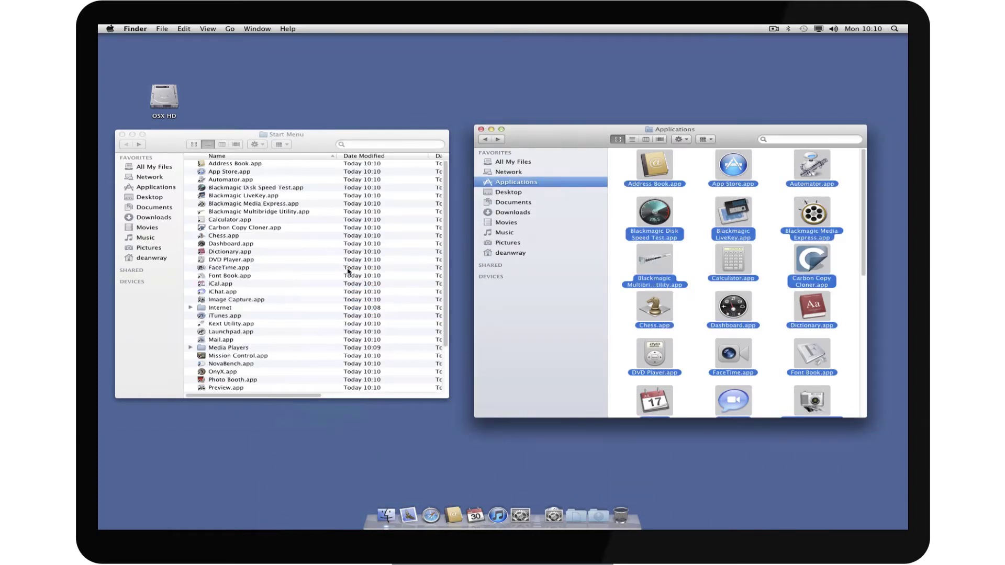
scroll(330, 267, "down", 3)
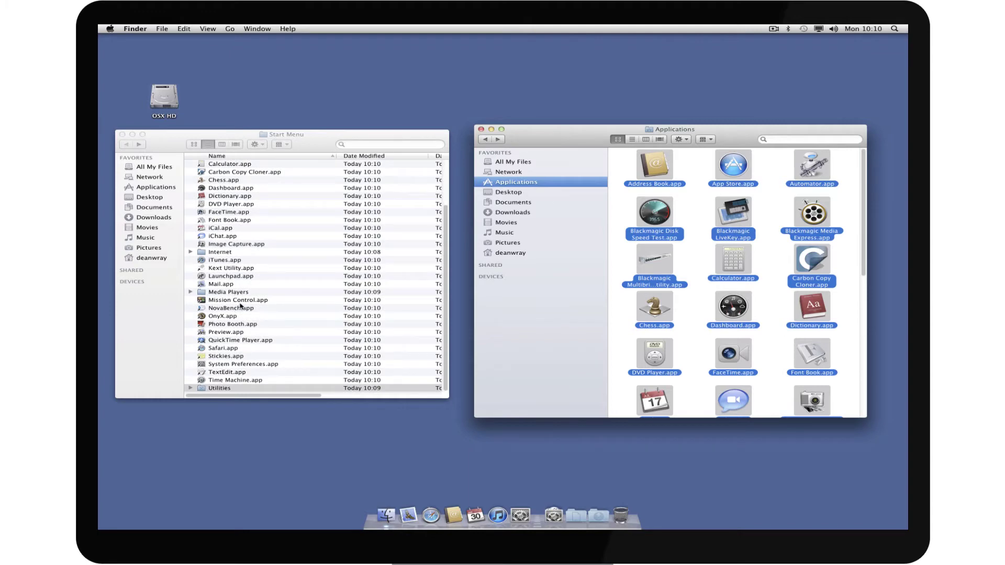
Delete the Launchpad.app copy from Start Menu
key("super+grave")
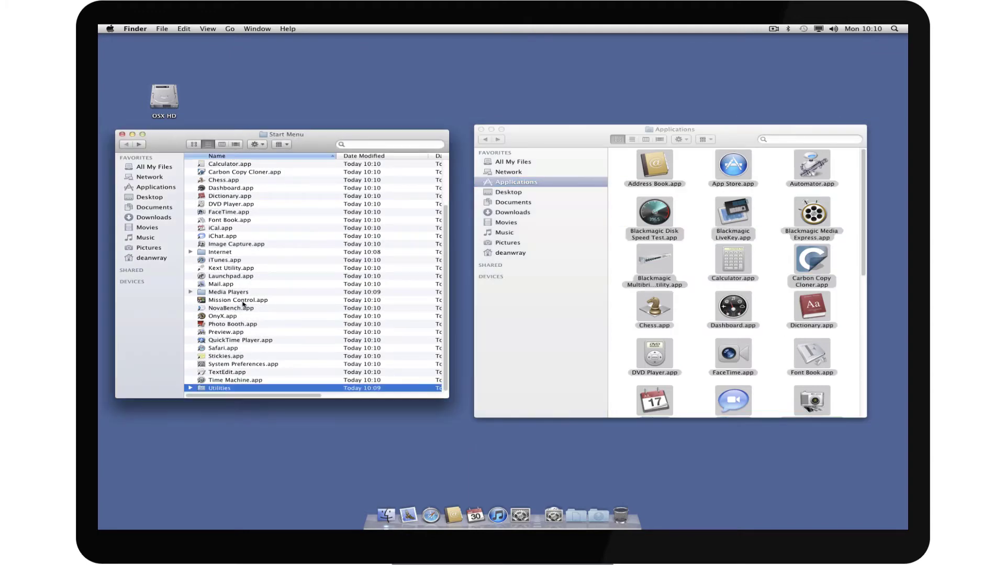
left_click(233, 277)
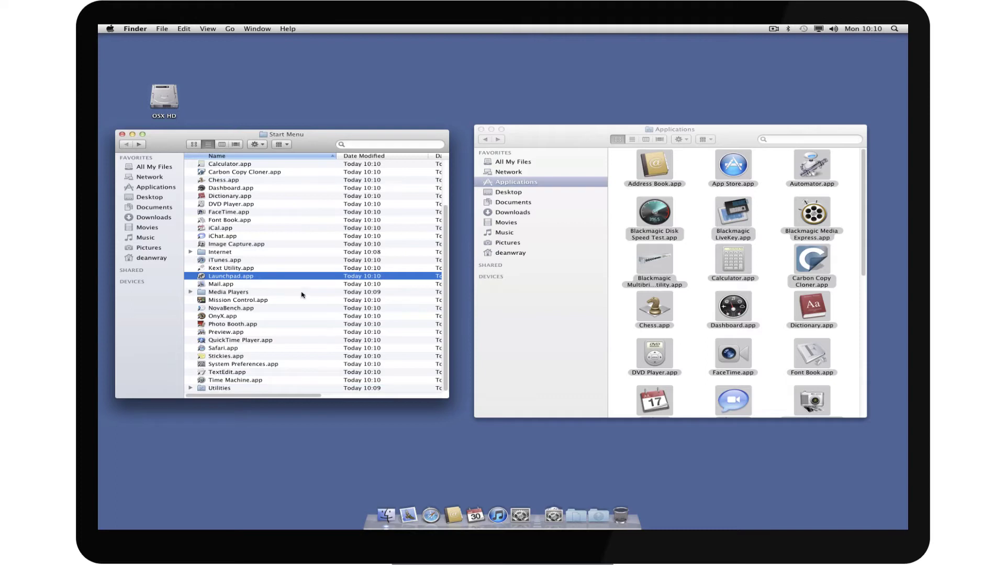
key("super+BackSpace")
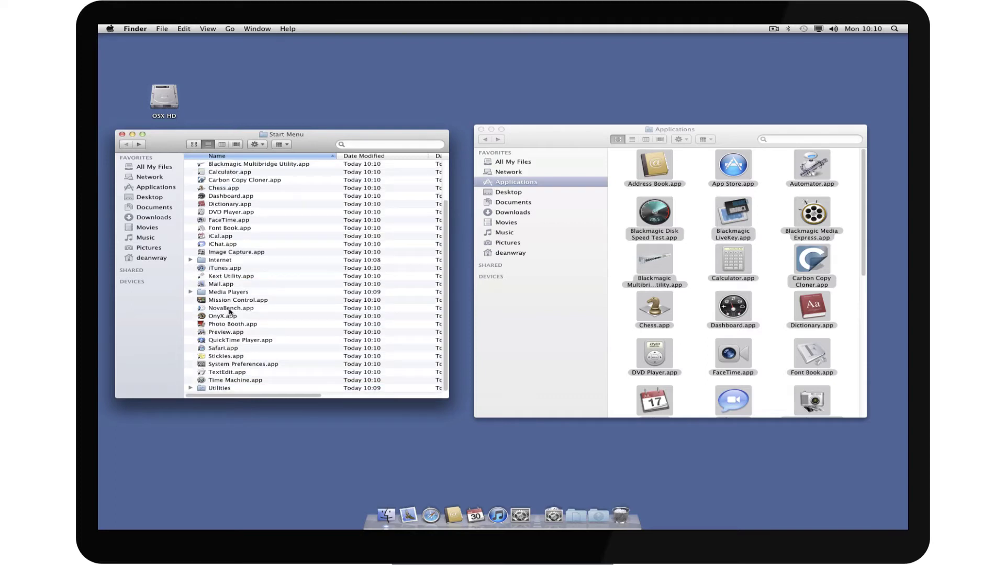
scroll(253, 319, "up", 3)
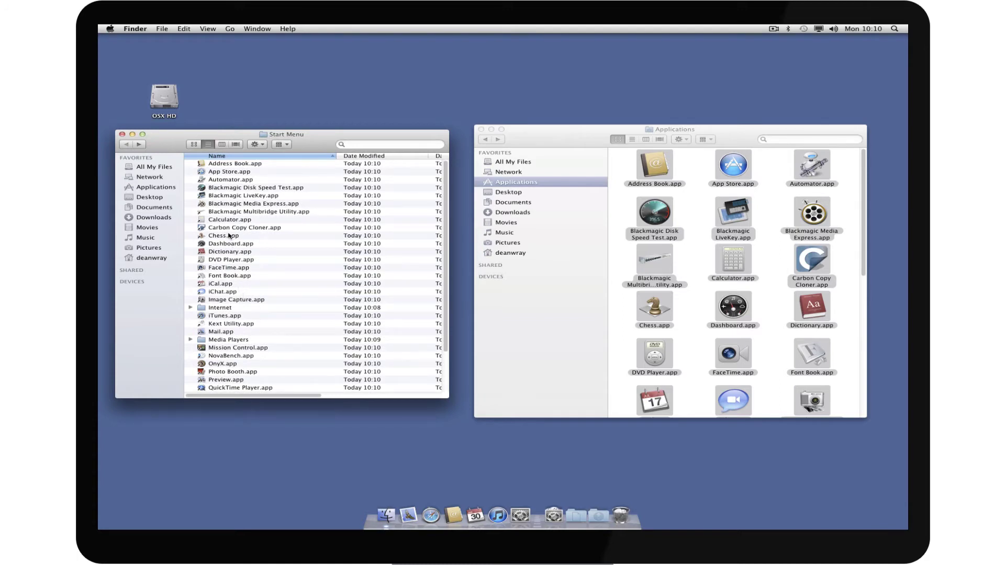
Move FaceTime, iChat, Mail and Safari into the Internet subfolder
left_click(229, 268)
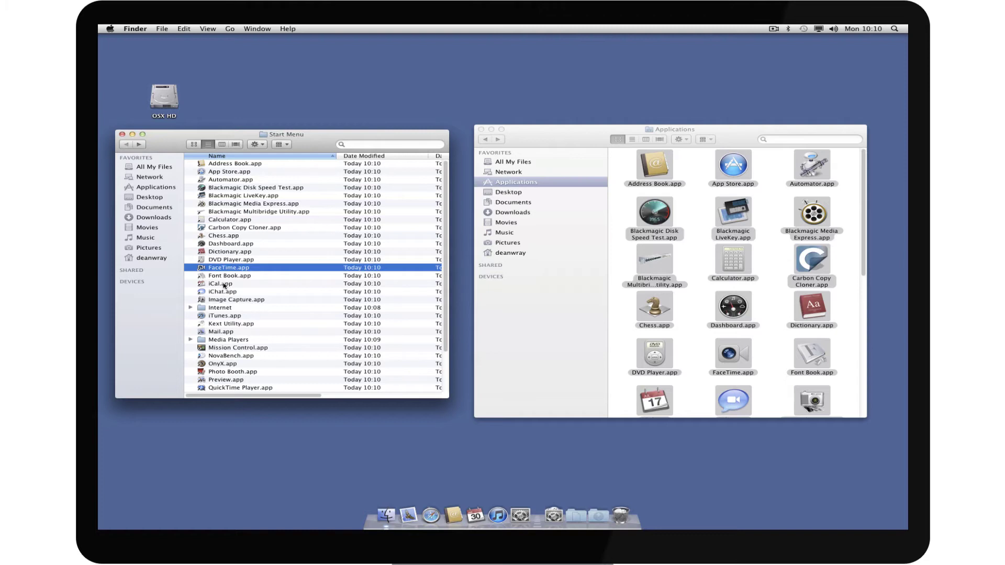
left_click(226, 292, "super")
scroll(251, 319, "down", 1)
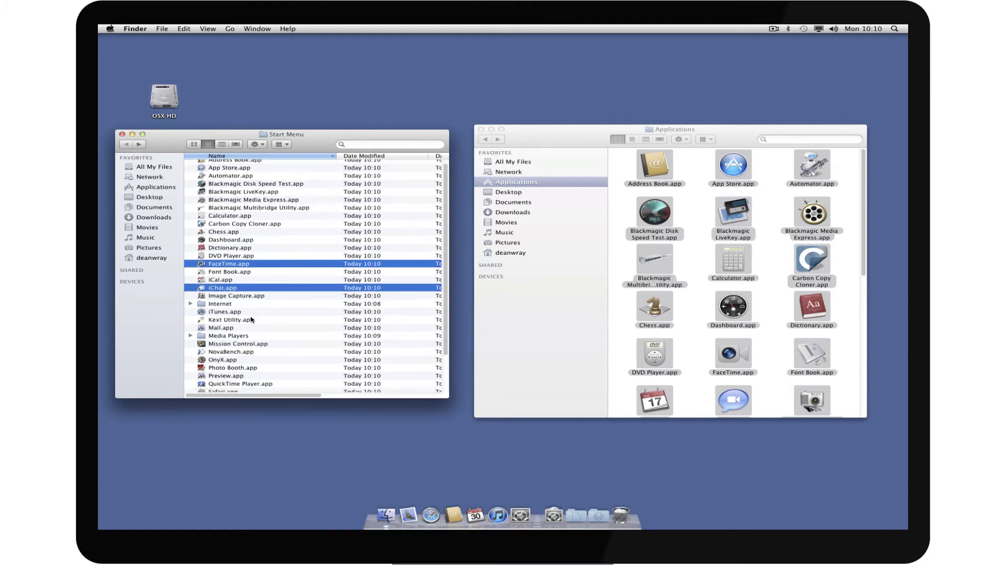
scroll(250, 333, "down", 1)
left_click(222, 324, "super")
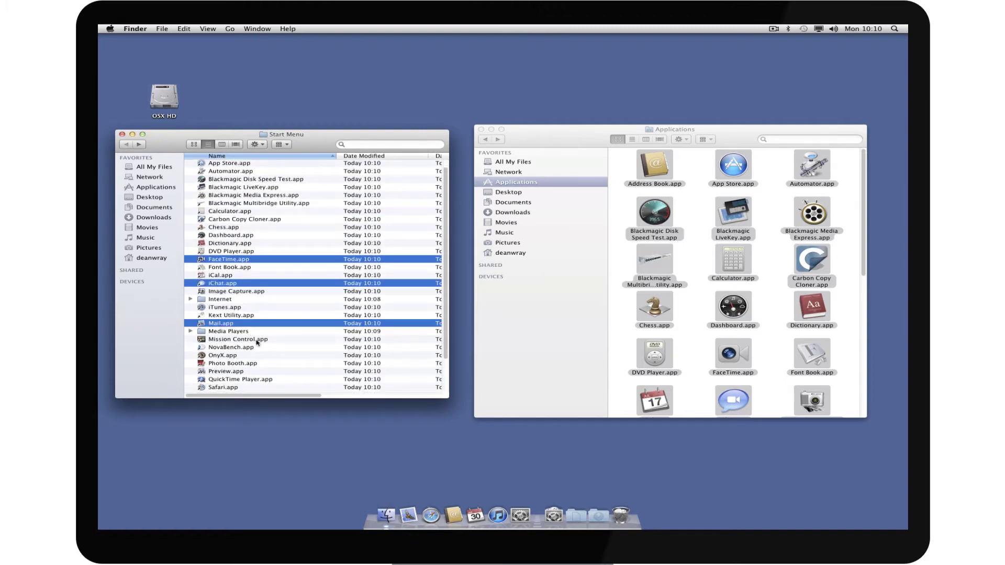
left_click(222, 388, "super")
scroll(252, 363, "down", 1)
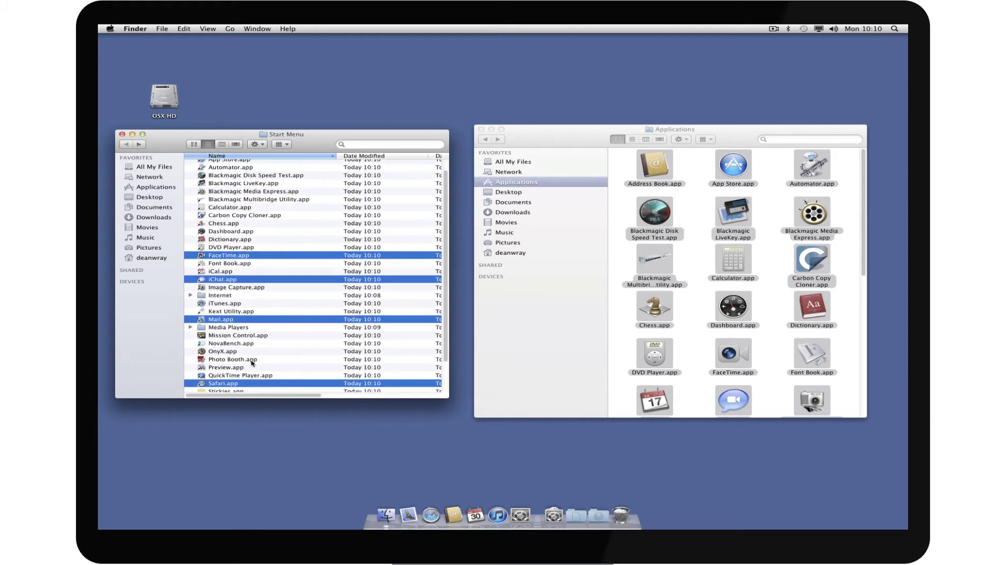
scroll(252, 363, "down", 3)
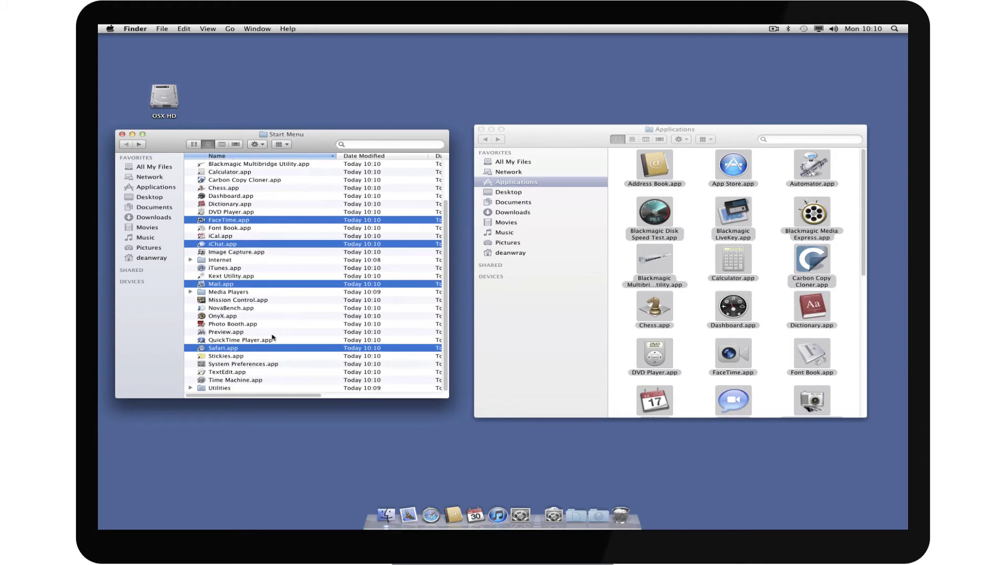
scroll(273, 338, "up", 2)
left_click_drag(213, 302, 220, 275)
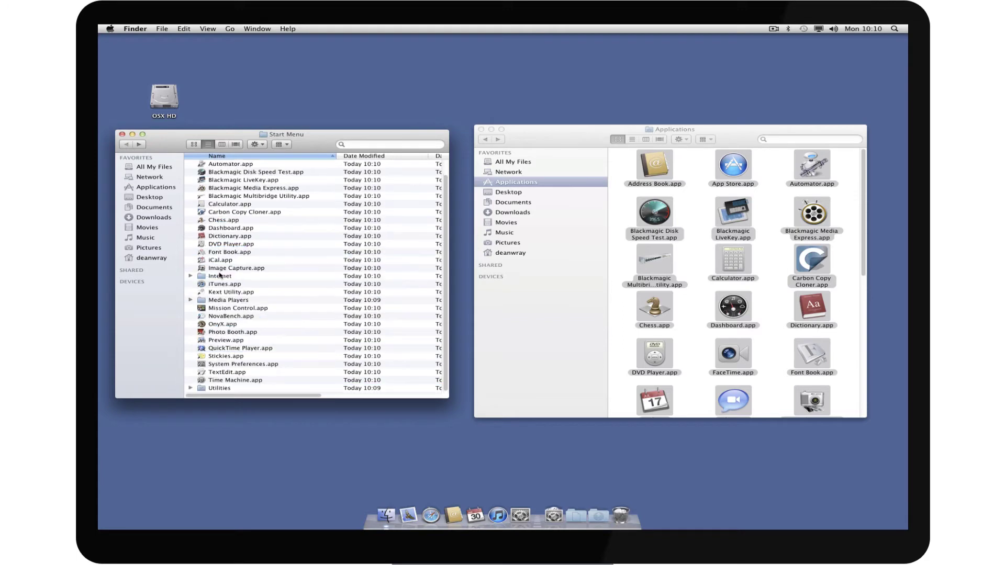
Move the ten apps from Mission Control to Time Machine into Media Players
left_click(226, 309)
left_click(223, 381, "shift")
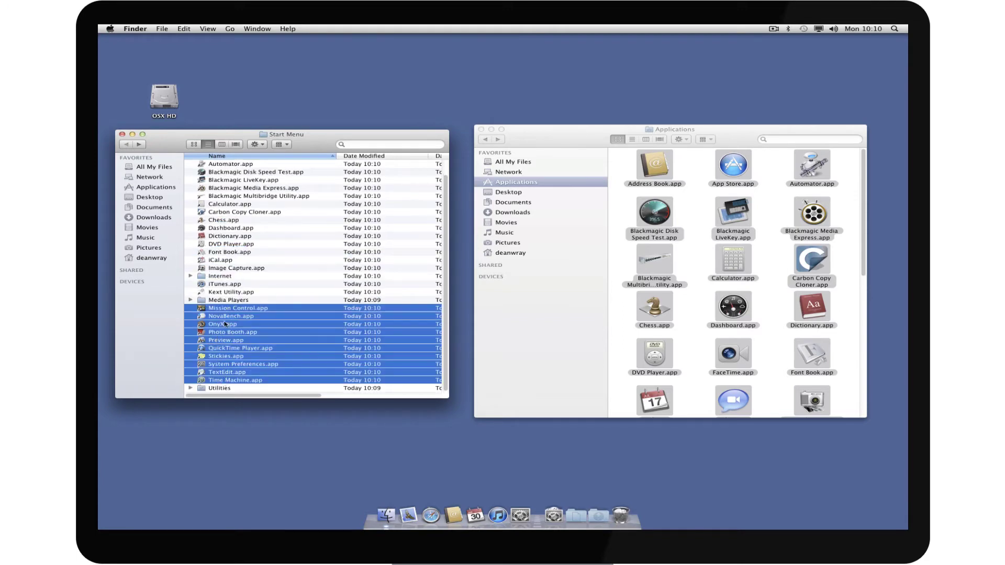
mouse_move(224, 325)
left_mouse_down()
mouse_move(225, 301)
mouse_move(223, 316)
left_mouse_up()
File the remaining apps, Address Book through Image Capture, into Utilities and close the window
left_click(224, 301)
left_click(224, 310, "shift")
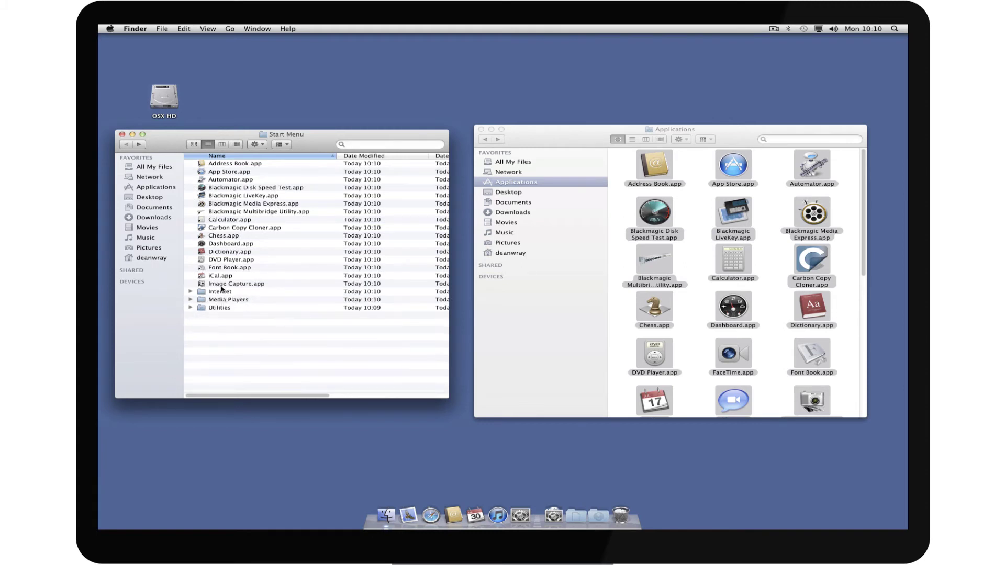
left_click(222, 283)
left_click(231, 165, "shift")
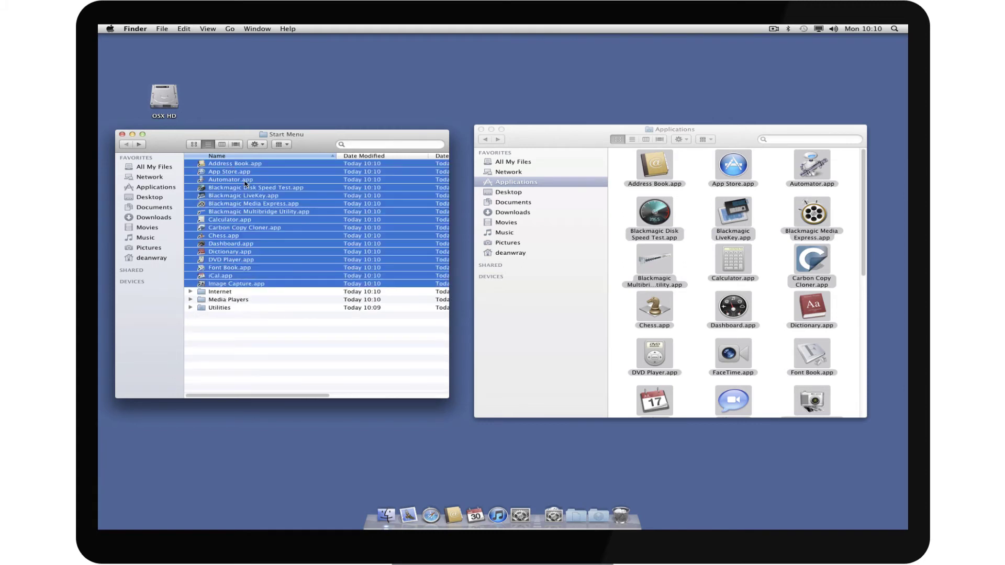
left_click_drag(232, 166, 230, 304)
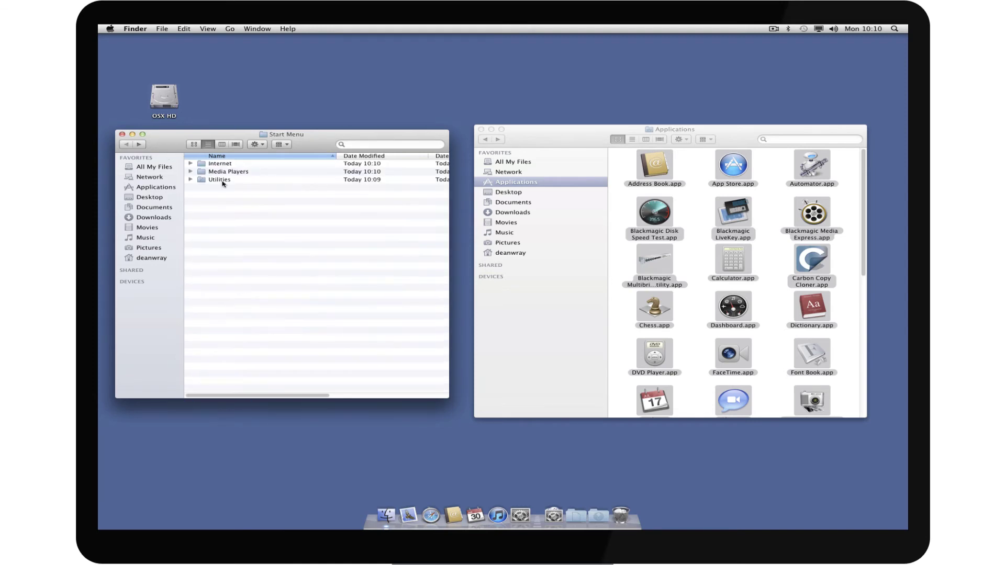
left_click(122, 134)
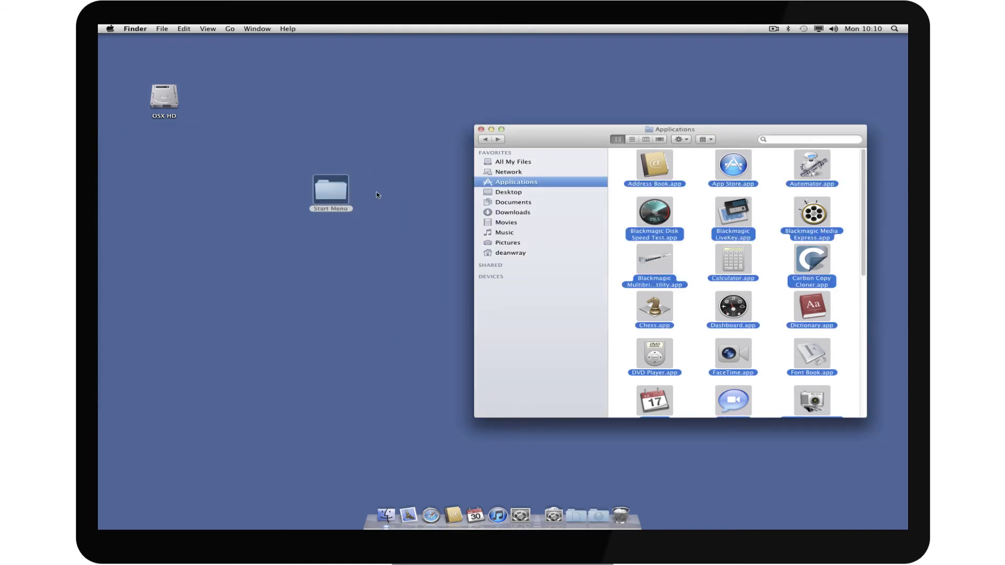
Move the Start Menu folder from the desktop into the home folder, then show Applications
left_click(331, 191)
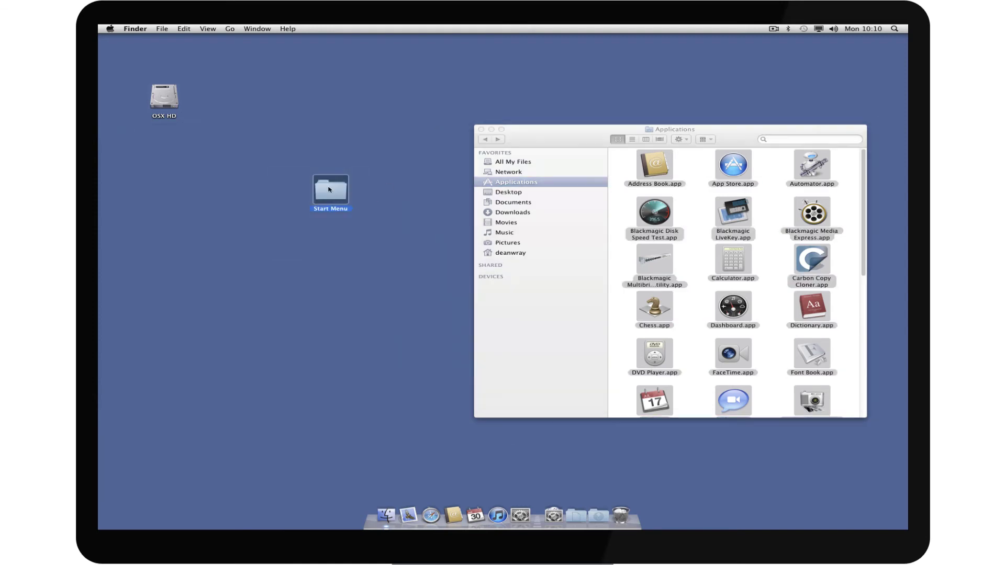
left_click(511, 256)
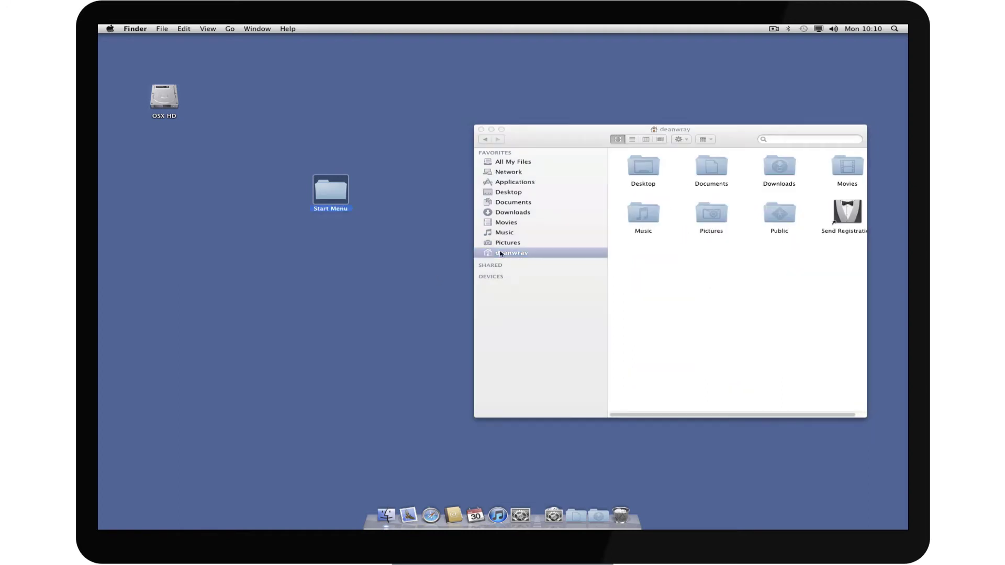
left_click_drag(333, 191, 679, 296)
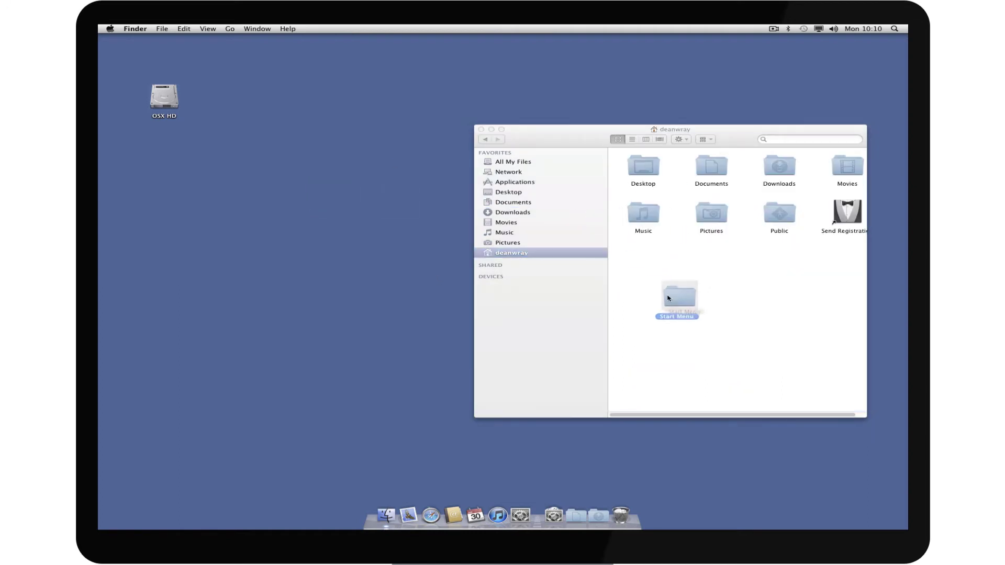
left_click(715, 296)
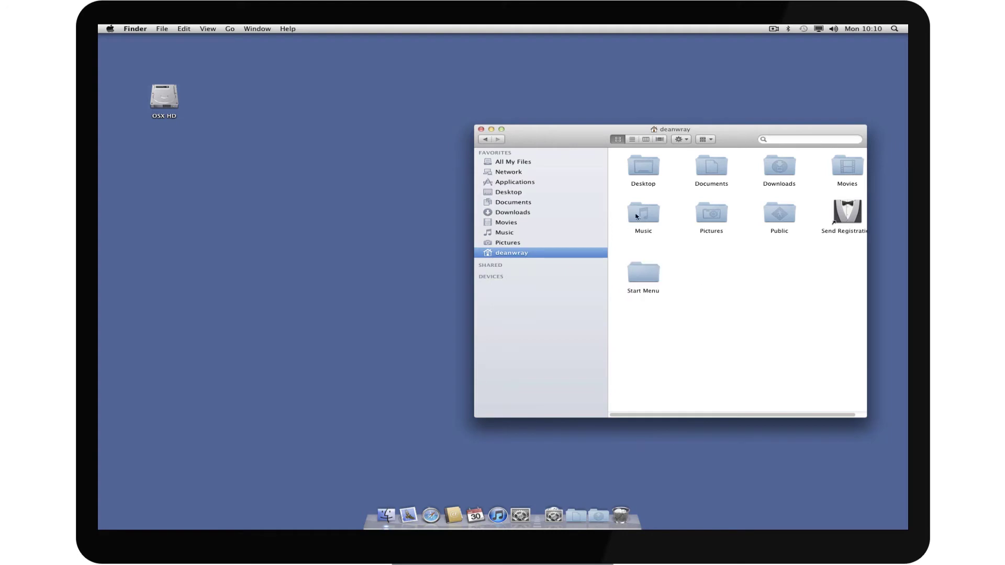
left_click(513, 183)
Open Info windows for the Applications folder and the home folder's Start Menu folder
key("super+i")
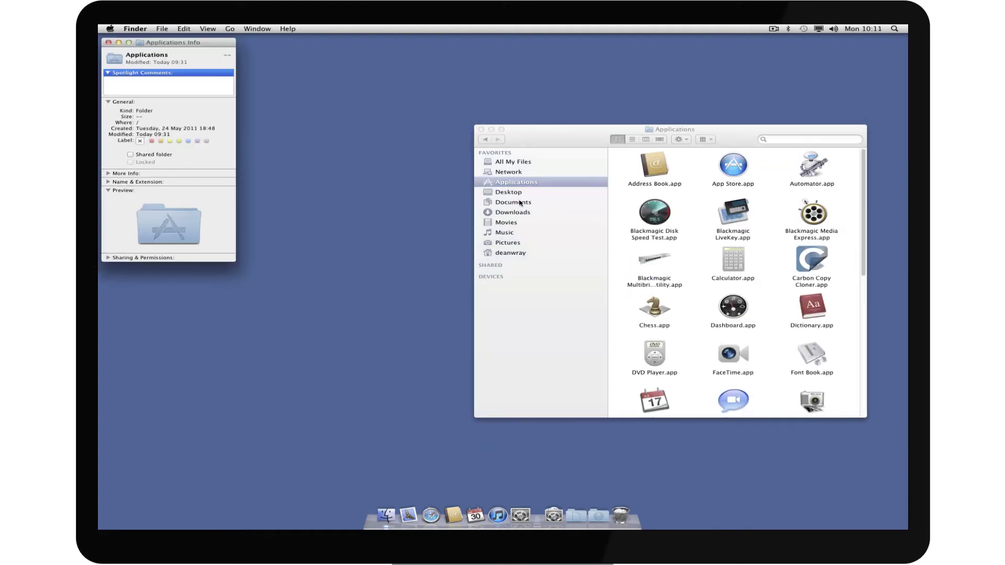
left_click(507, 257)
left_click(507, 254)
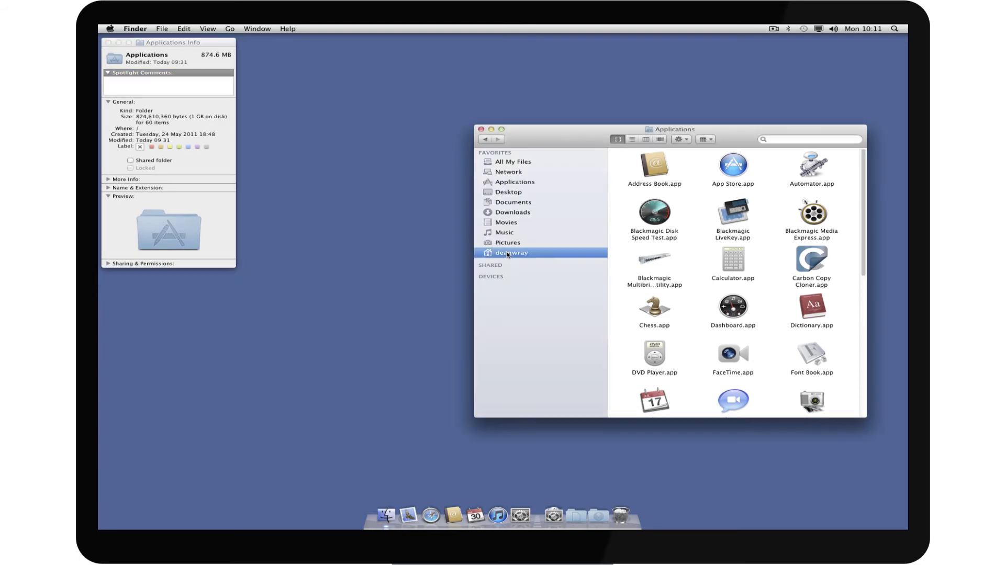
left_click(646, 282)
key("super+i")
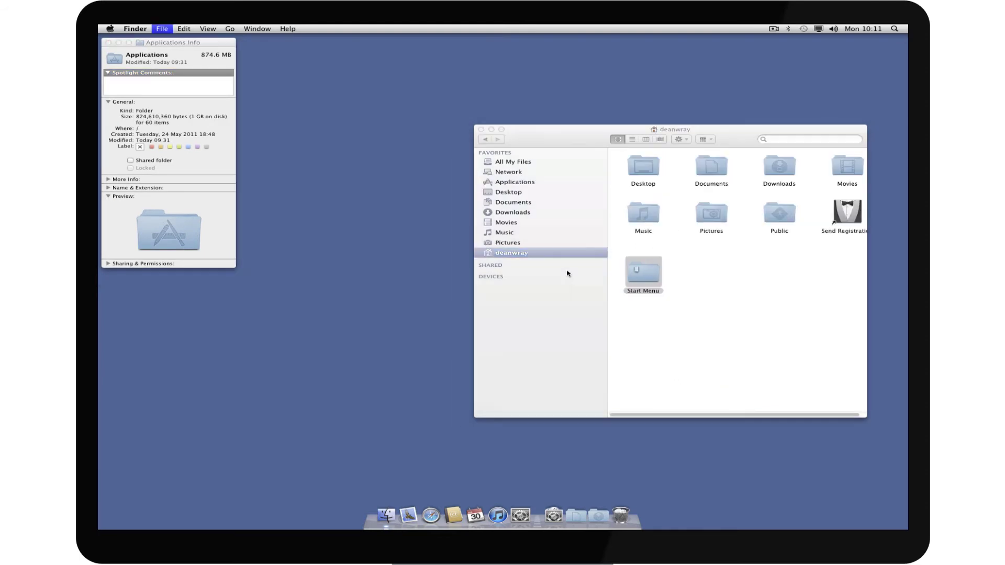
Paste the Applications icon onto Start Menu's icon and close both Info windows
left_click(117, 63)
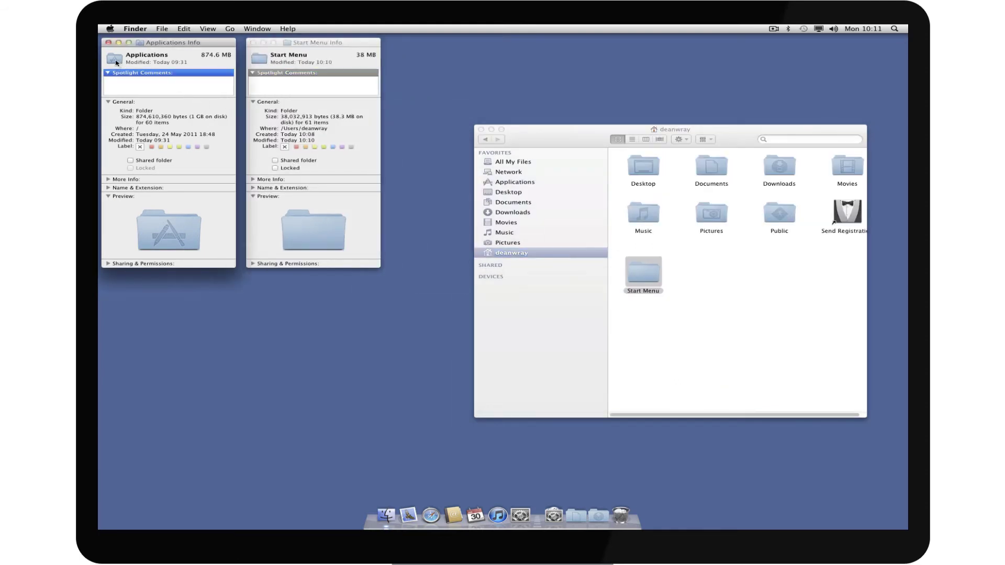
left_click(264, 65)
key("super+v")
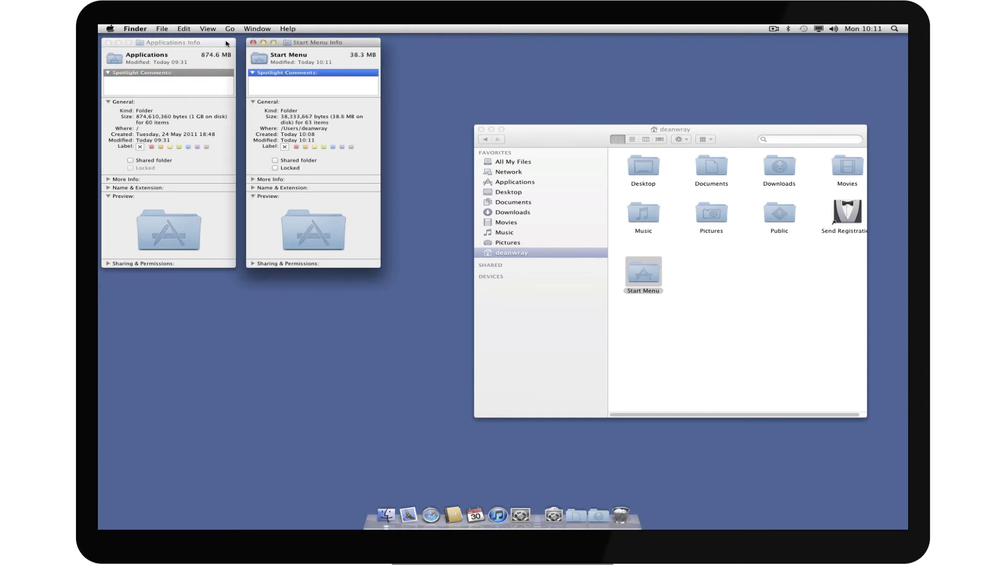
left_click(253, 43)
left_click(108, 42)
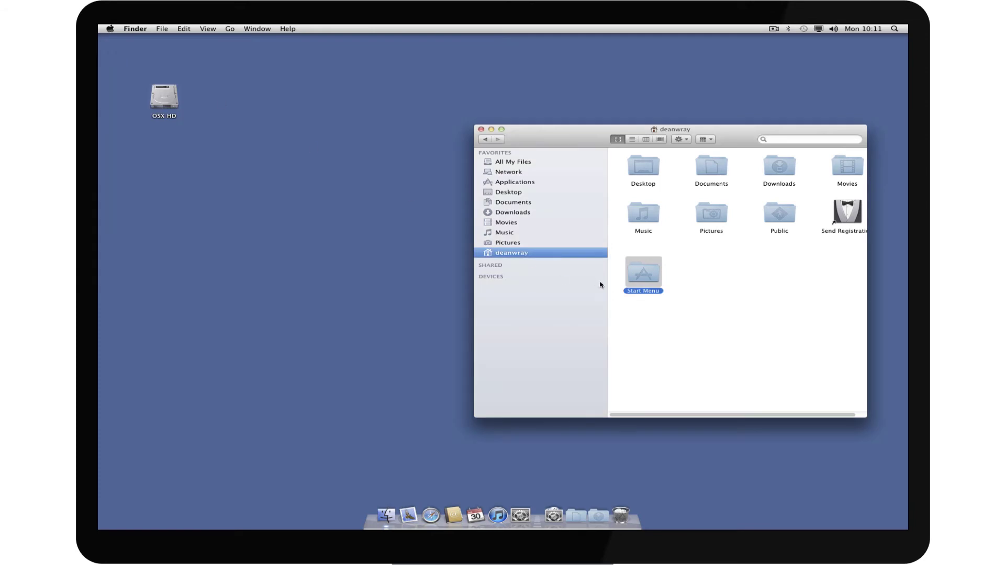
left_click(676, 338)
Add Start Menu to the Dock and set it to Display as Folder
left_click_drag(652, 272, 567, 515)
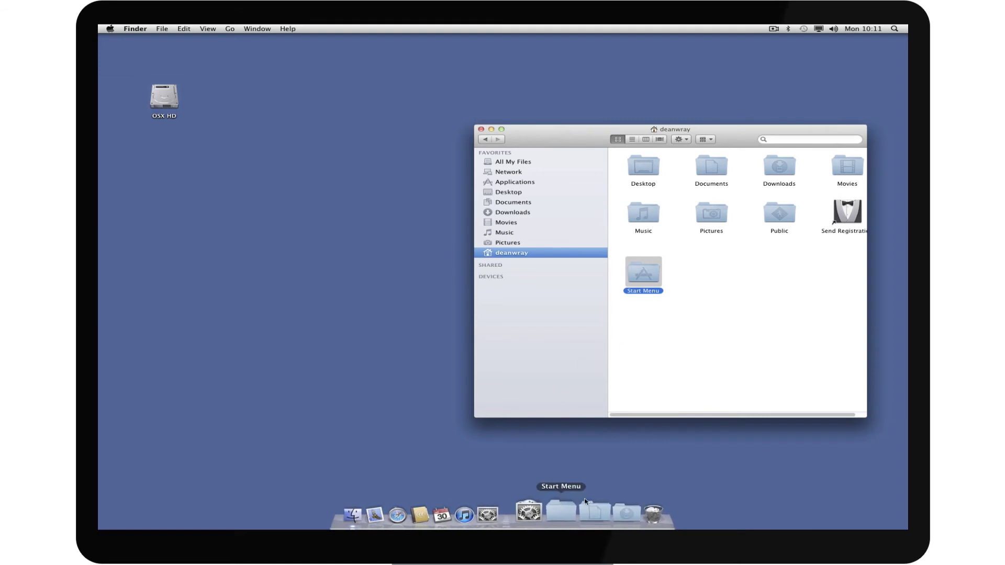
left_click(481, 129)
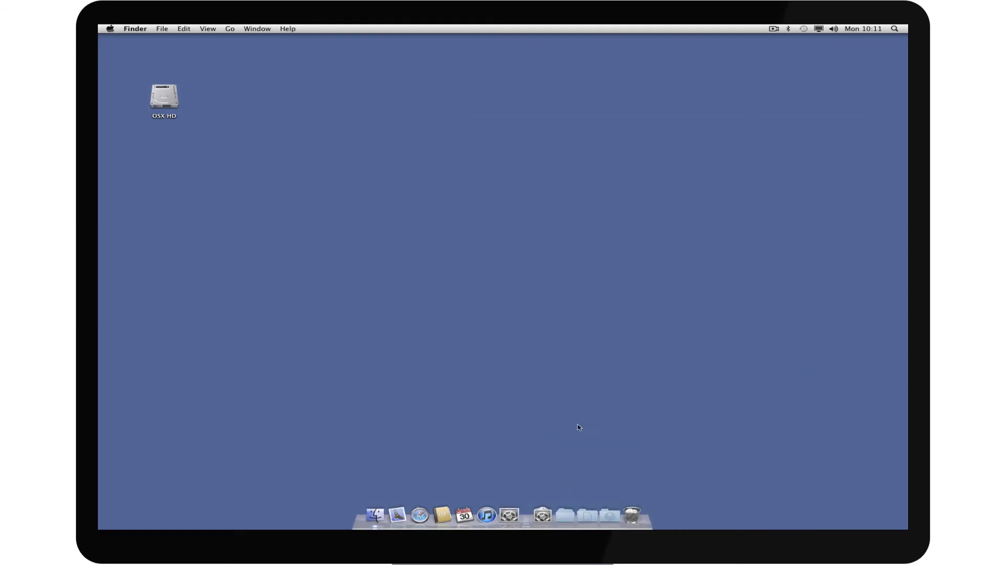
right_click(564, 511)
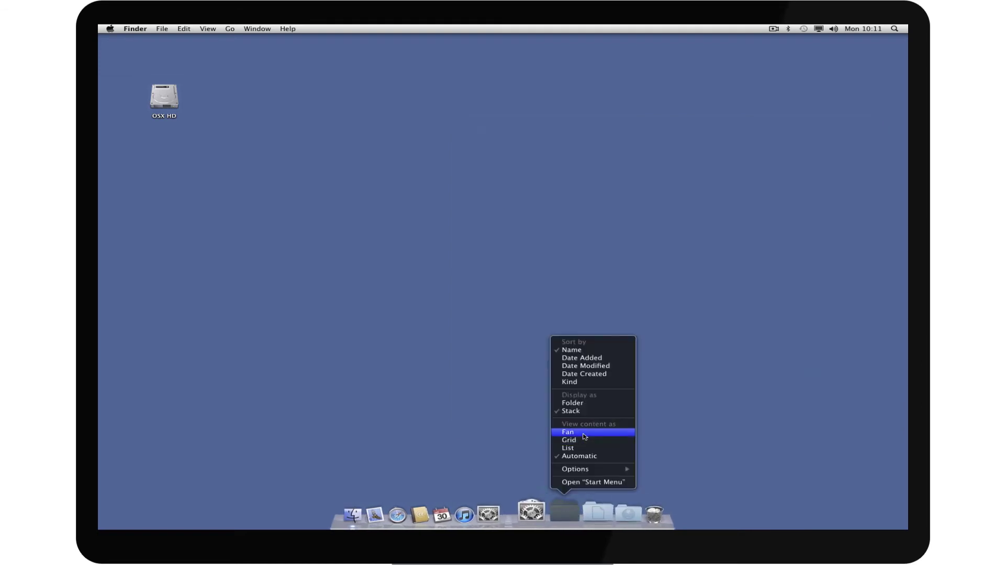
key("Up")
key("Up")
key("Return")
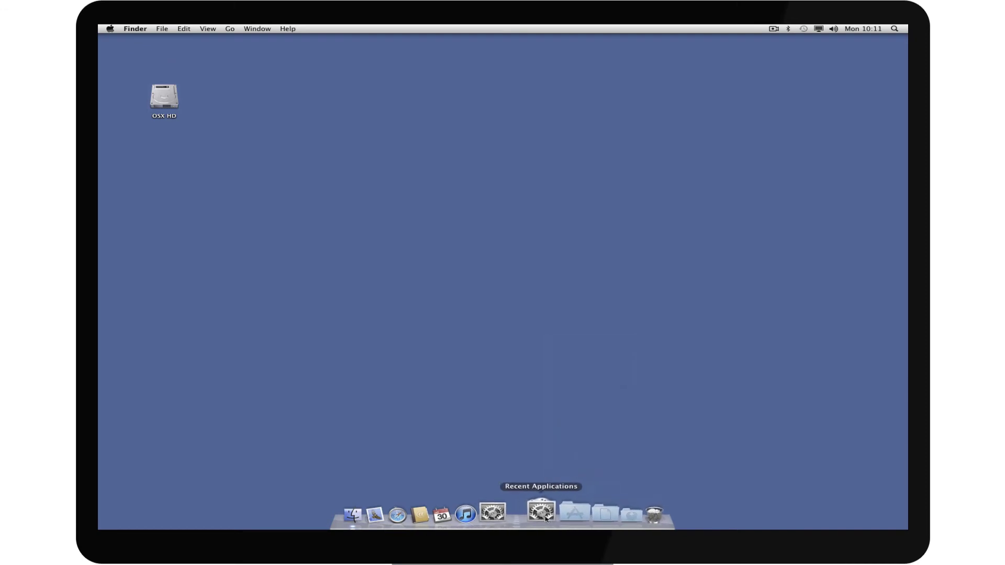
Set the docked Start Menu to view content as Grid and open it
right_click(564, 511)
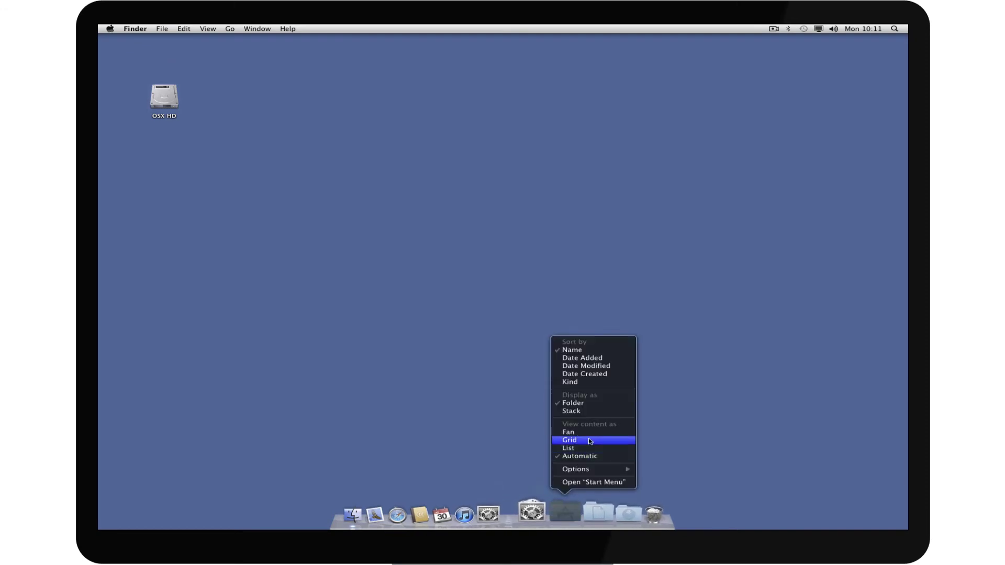
left_click(590, 440)
left_click(564, 506)
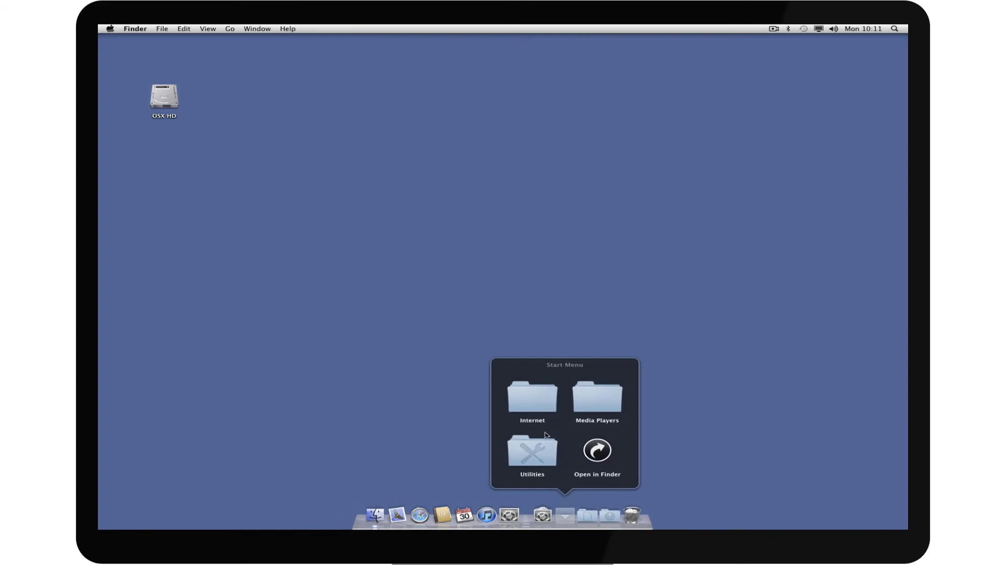
Browse the Internet, Media Players and Utilities subfolders in the Start Menu grid stack
left_click(531, 400)
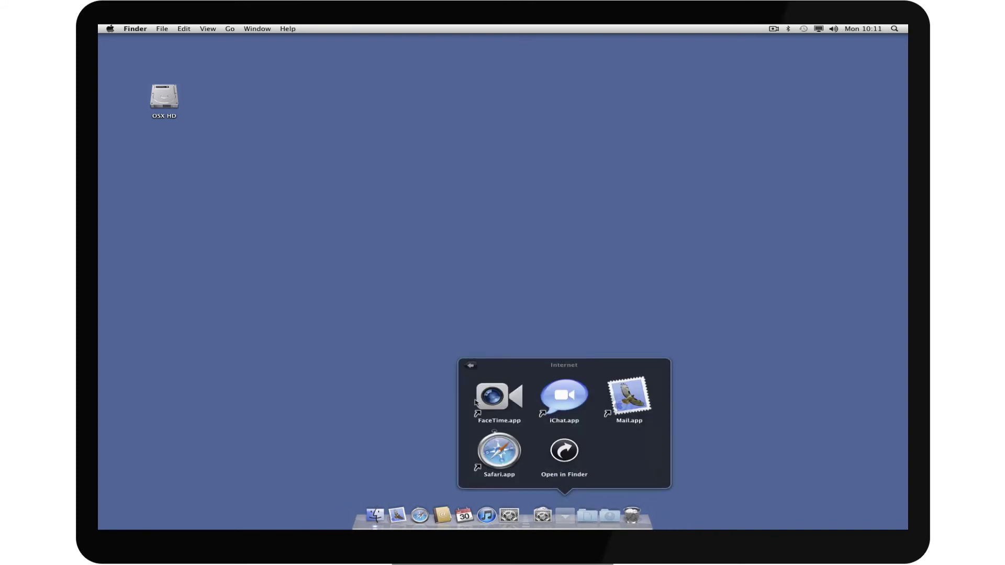
left_click(470, 365)
left_click(598, 396)
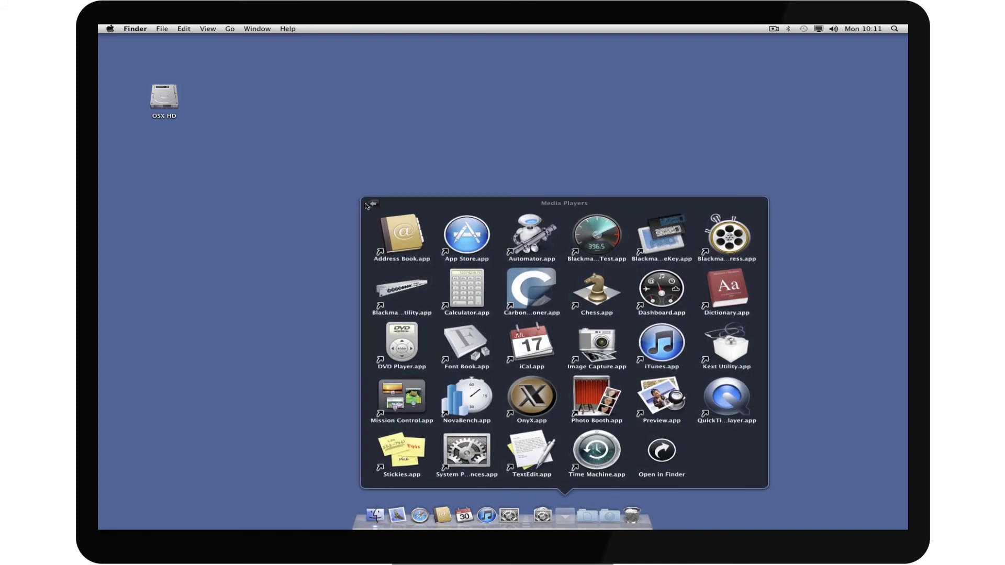
left_click(368, 207)
left_click(523, 456)
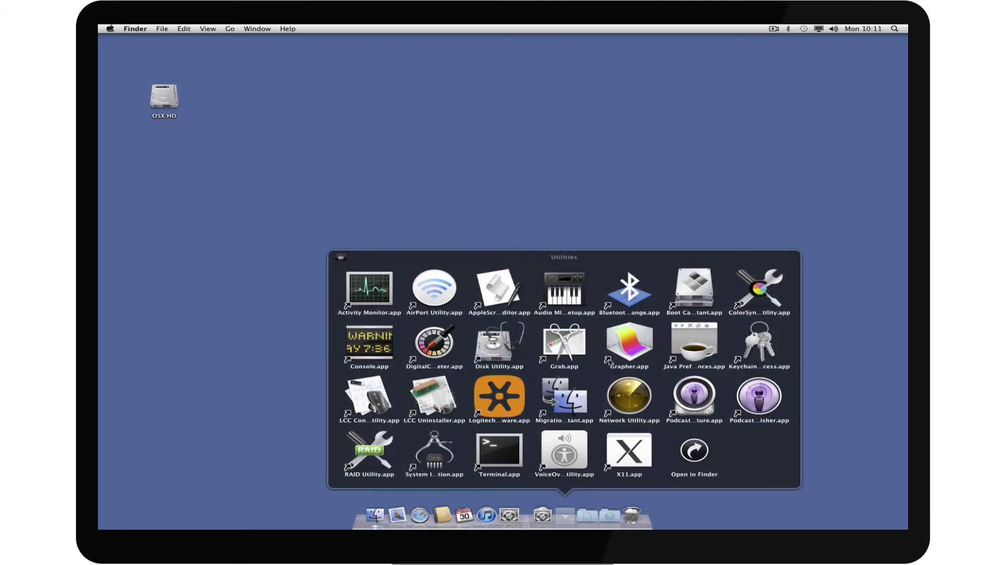
left_click(341, 257)
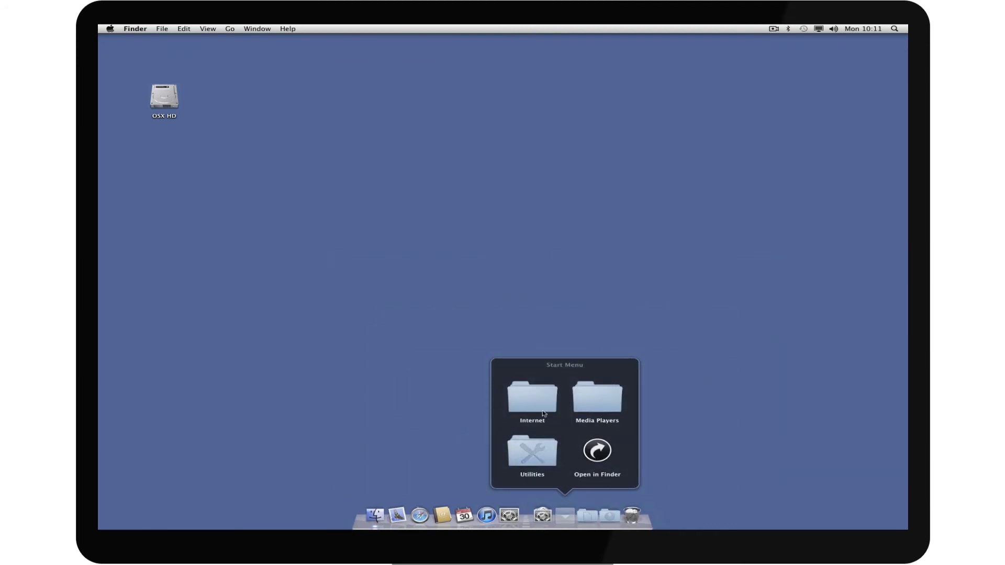
Revisit the Media Players and Utilities subfolders, then close the Start Menu stack
left_click(607, 409)
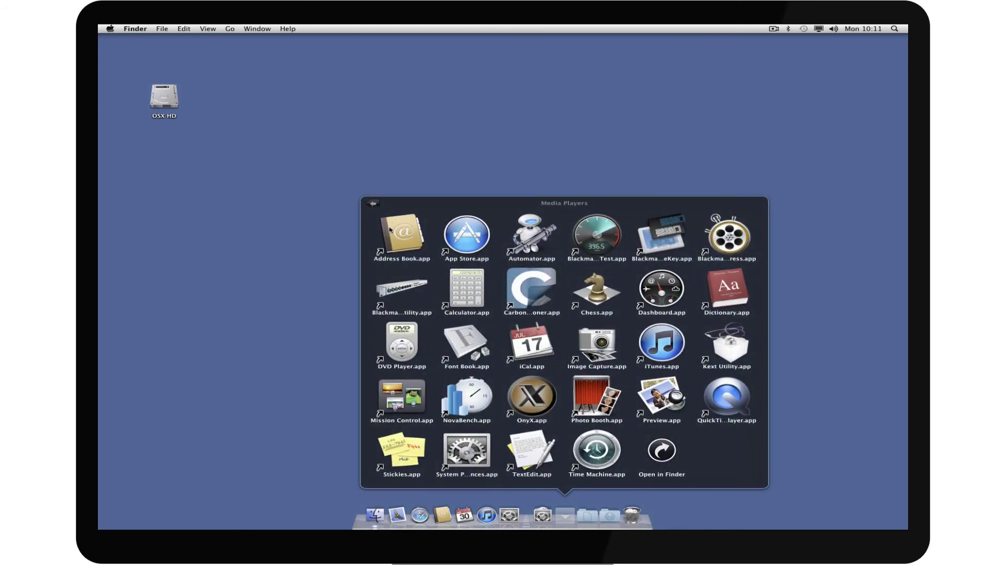
left_click(370, 202)
left_click(542, 459)
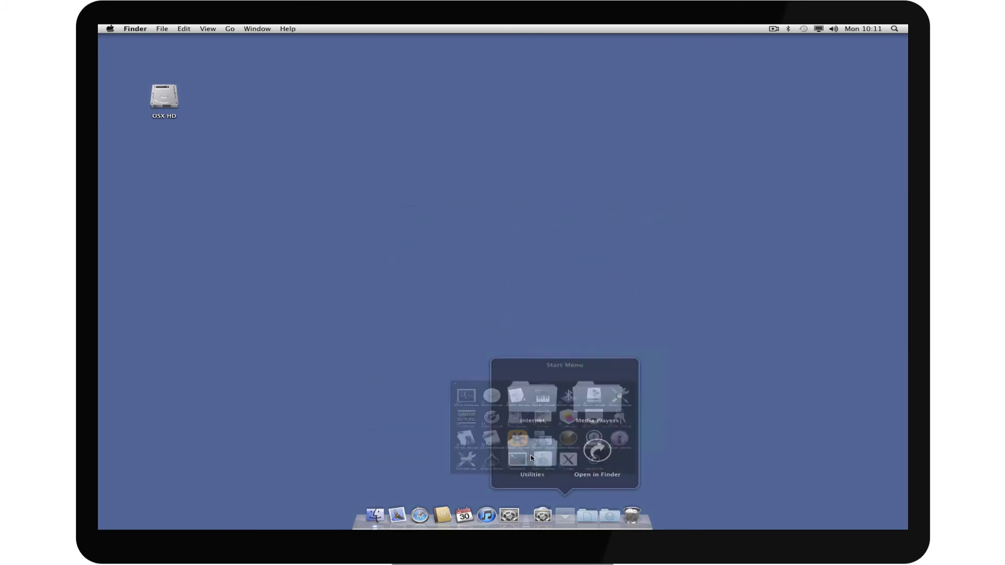
left_click(343, 258)
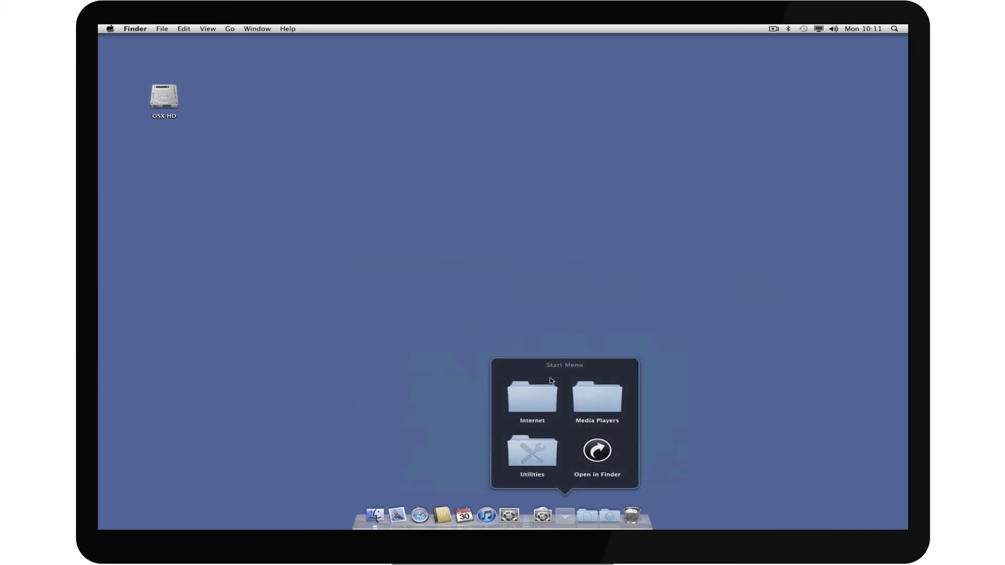
left_click(553, 348)
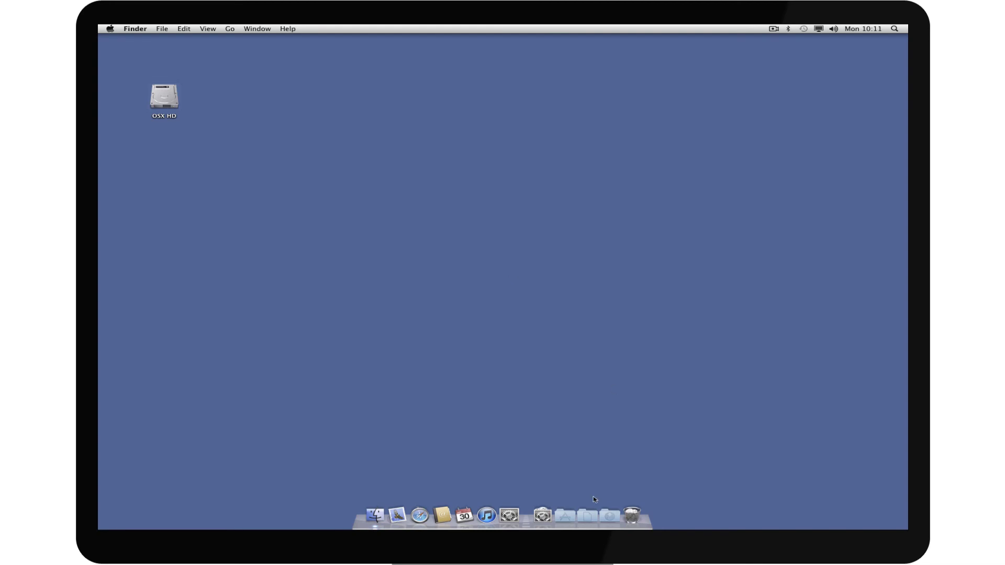
Reopen the docked Start Menu, check Internet, then show the Utilities apps from Activity Monitor to X11
left_click(565, 515)
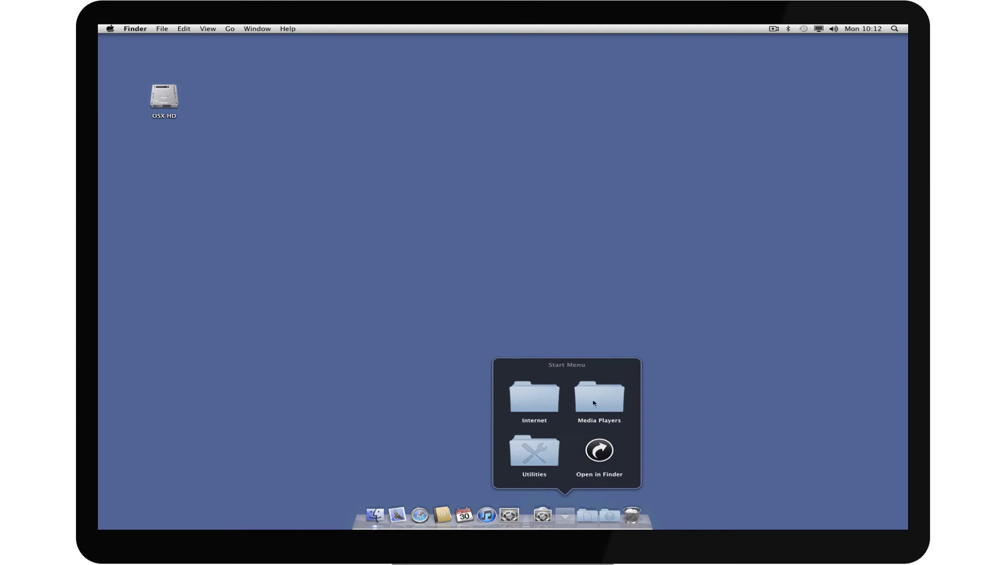
left_click(526, 405)
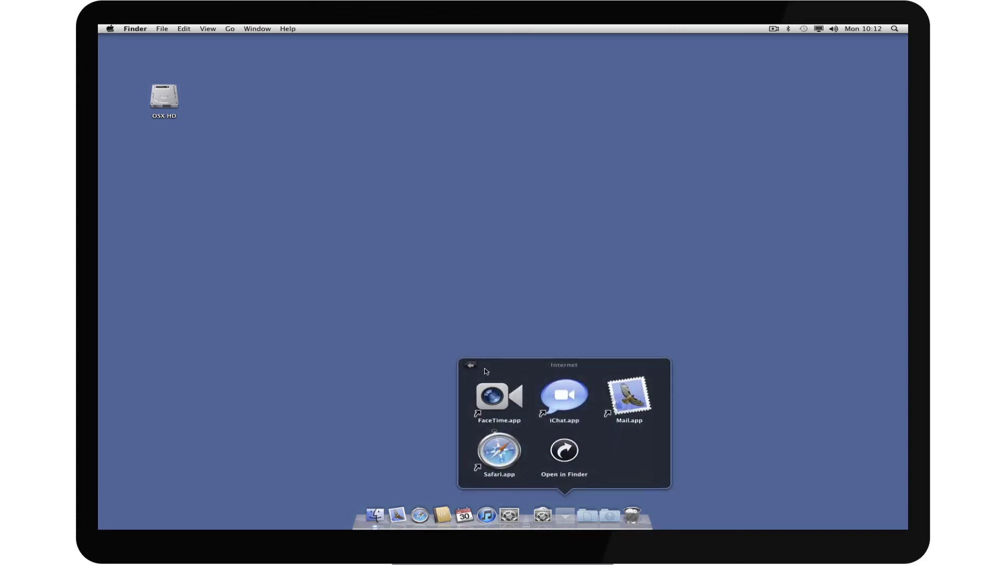
left_click(467, 366)
left_click(529, 442)
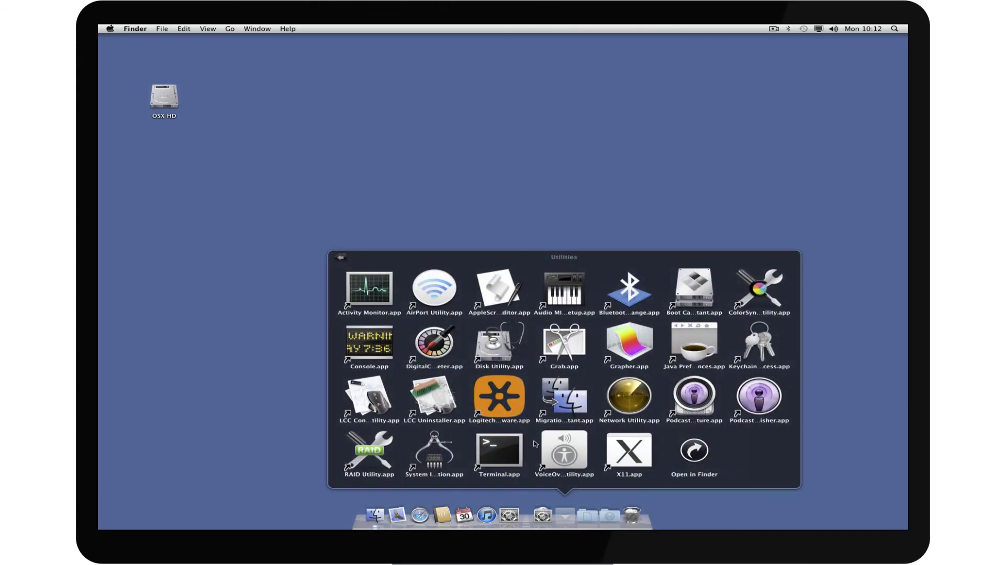